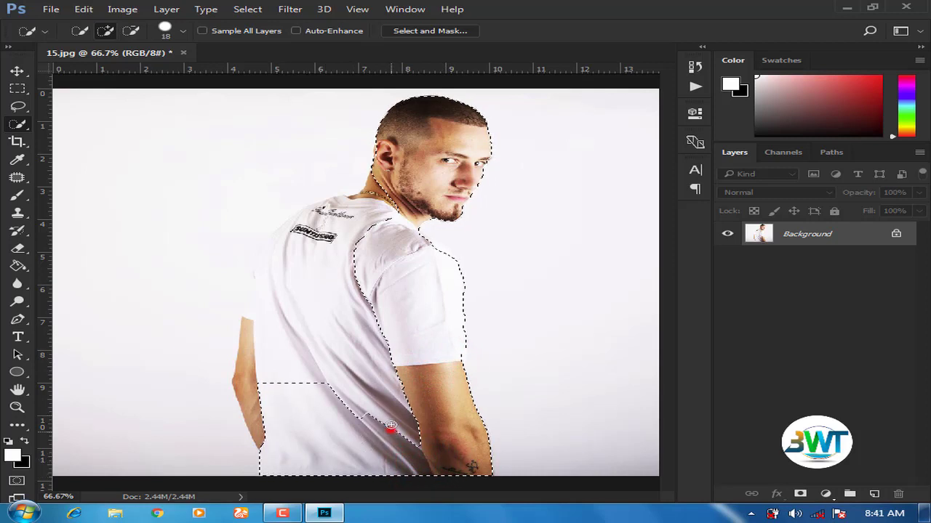
Extend the quick selection over the rest of the man's white shirt, his left arm and his left shoulder
{"action": "left_click_drag", "start_coordinate": [391, 425], "coordinate": [394, 426]}
{"action": "mouse_move", "coordinate": [263, 318]}
{"action": "left_mouse_down"}
{"action": "mouse_move", "coordinate": [251, 336]}
{"action": "mouse_move", "coordinate": [258, 396]}
{"action": "left_mouse_up"}
{"action": "left_click", "coordinate": [249, 284]}
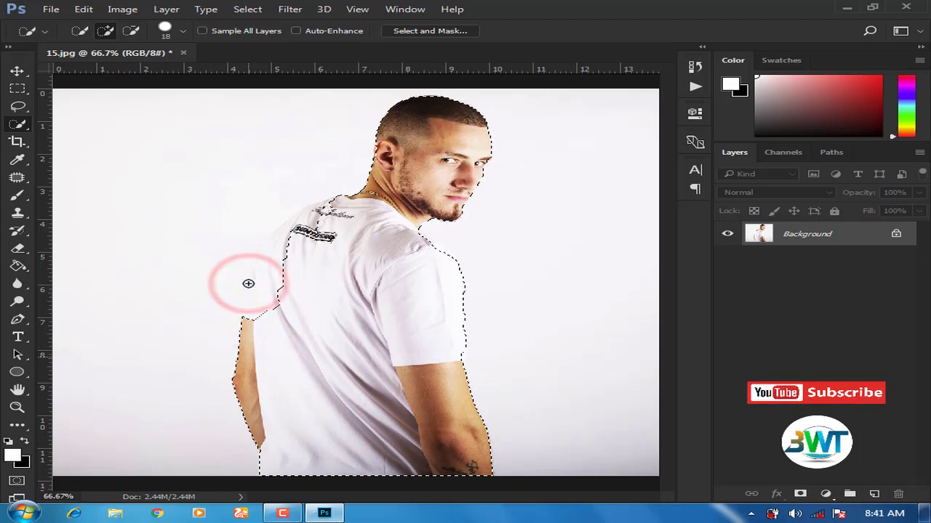
{"action": "mouse_move", "coordinate": [267, 266]}
{"action": "left_mouse_down"}
{"action": "mouse_move", "coordinate": [294, 234]}
{"action": "mouse_move", "coordinate": [320, 242]}
{"action": "mouse_move", "coordinate": [344, 222]}
{"action": "mouse_move", "coordinate": [320, 246]}
{"action": "mouse_move", "coordinate": [309, 242]}
{"action": "mouse_move", "coordinate": [319, 210]}
{"action": "left_mouse_up"}
{"action": "left_click", "coordinate": [322, 241]}
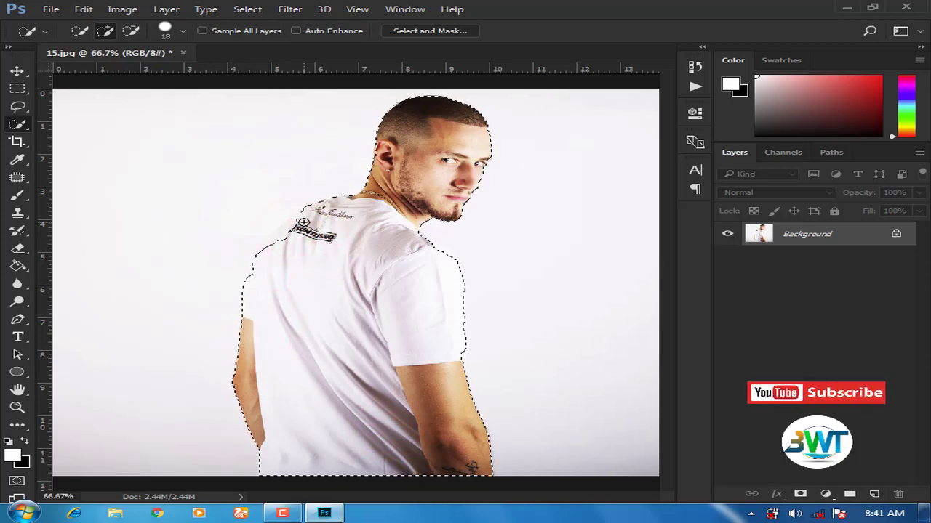
{"action": "left_click", "coordinate": [300, 215]}
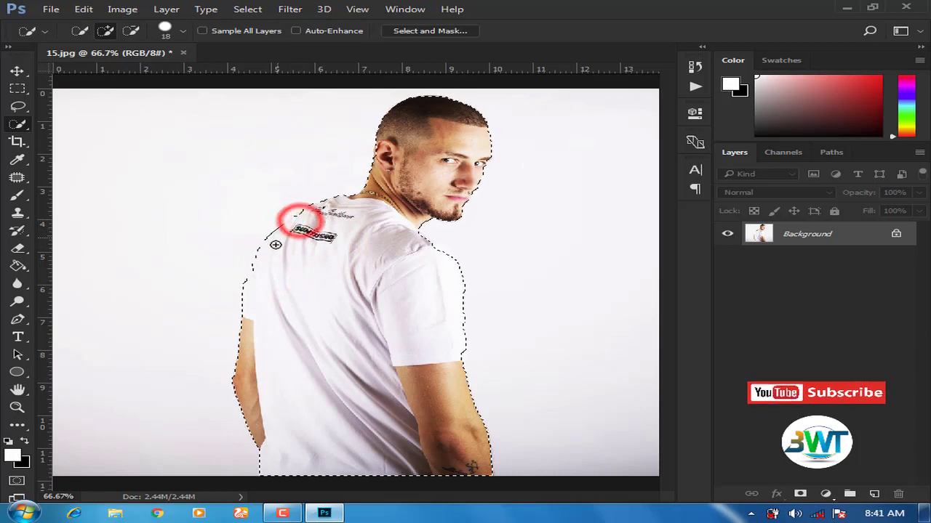
{"action": "left_click", "coordinate": [299, 214]}
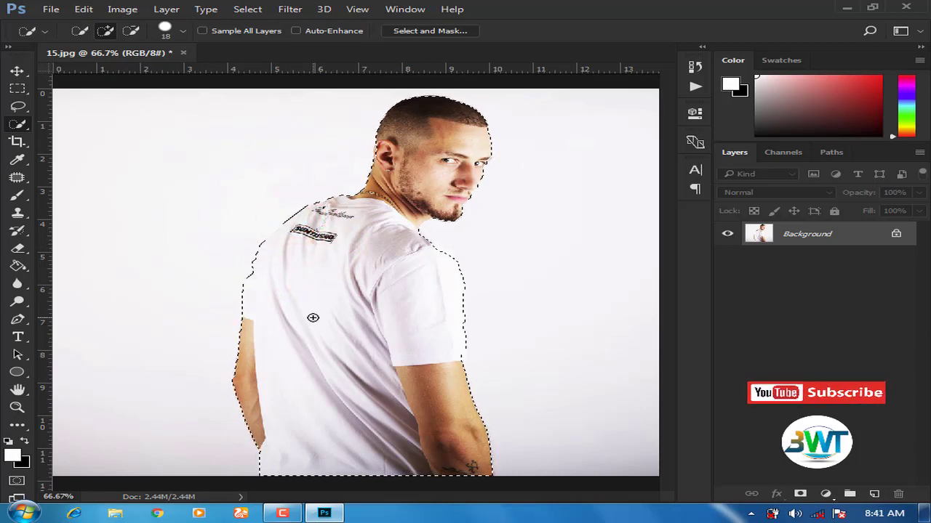
Refine the selection edge along the left sleeve, adding the shirt area and subtracting the excess background
{"action": "key", "text": "ctrl+plus"}
{"action": "key", "text": "ctrl+plus"}
{"action": "left_click_drag", "start_coordinate": [448, 498], "coordinate": [405, 498]}
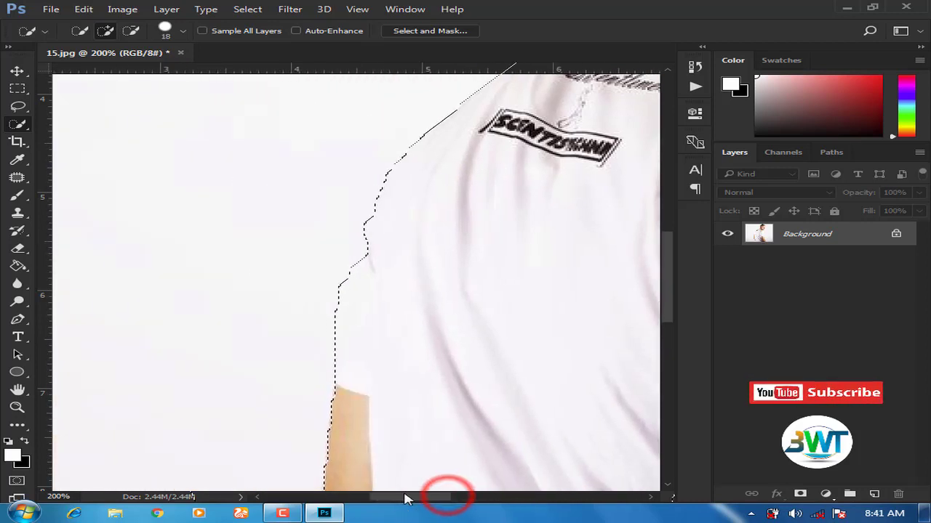
{"action": "left_click", "coordinate": [382, 245]}
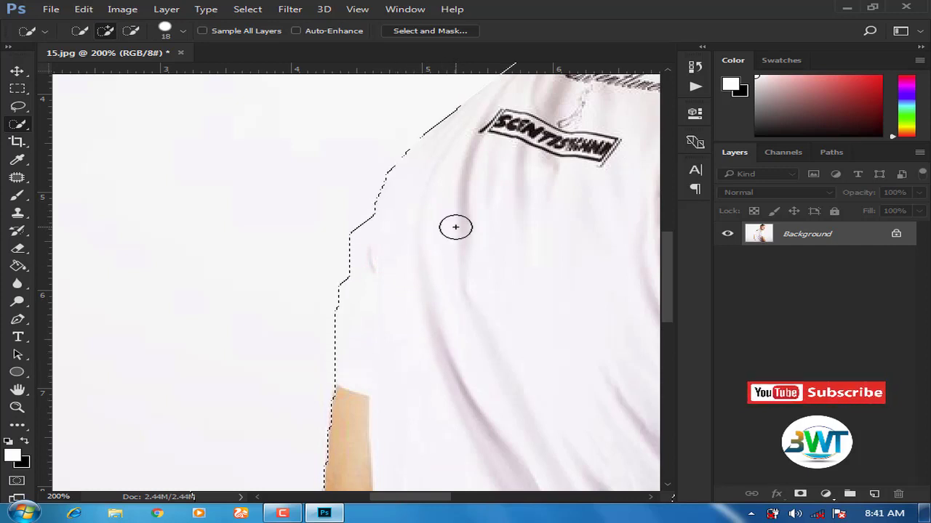
{"action": "left_click", "coordinate": [131, 31]}
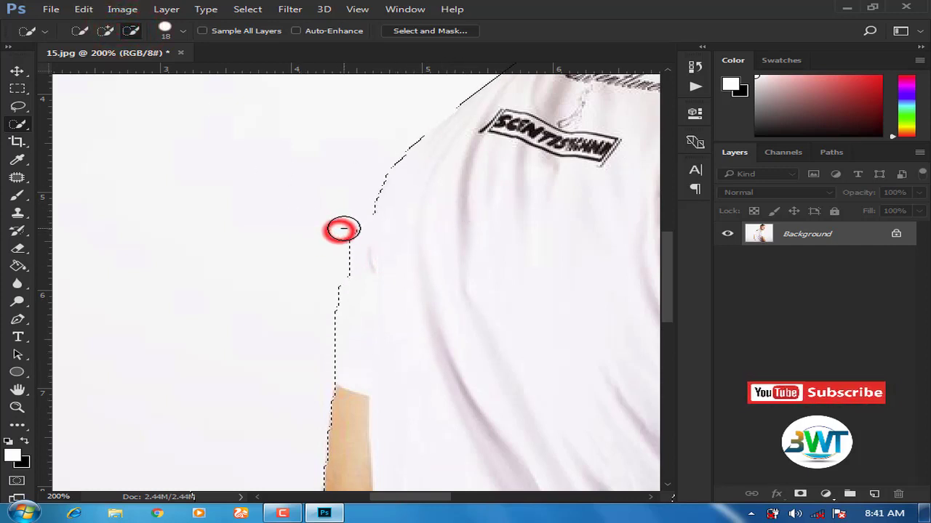
{"action": "left_click", "coordinate": [343, 230]}
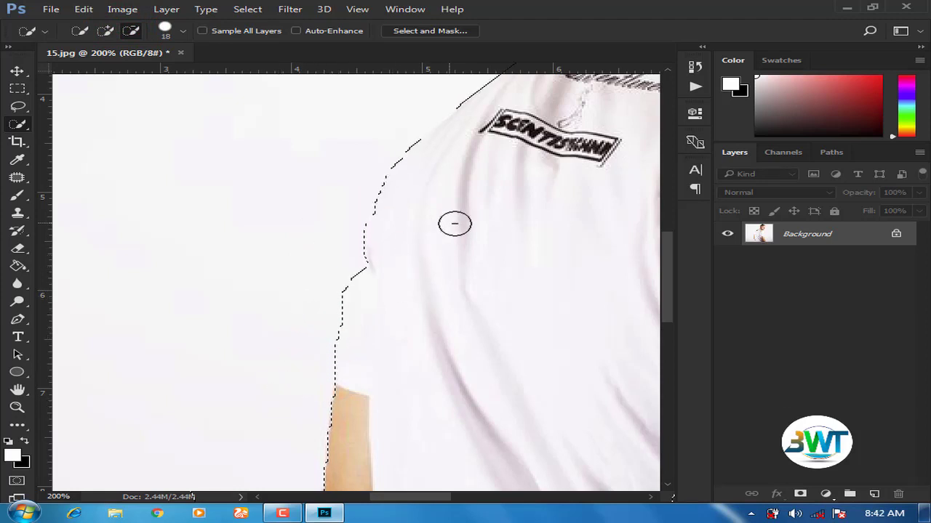
Add the outer edge of the man's ear to the selection
{"action": "left_click_drag", "start_coordinate": [663, 296], "coordinate": [669, 249]}
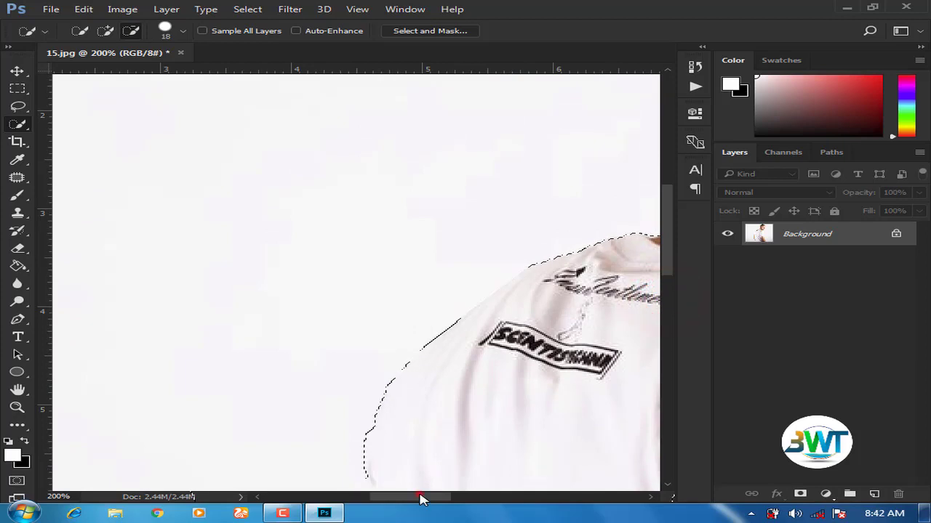
{"action": "left_click_drag", "start_coordinate": [422, 499], "coordinate": [480, 500]}
{"action": "left_click_drag", "start_coordinate": [663, 214], "coordinate": [669, 190]}
{"action": "left_click", "coordinate": [106, 30]}
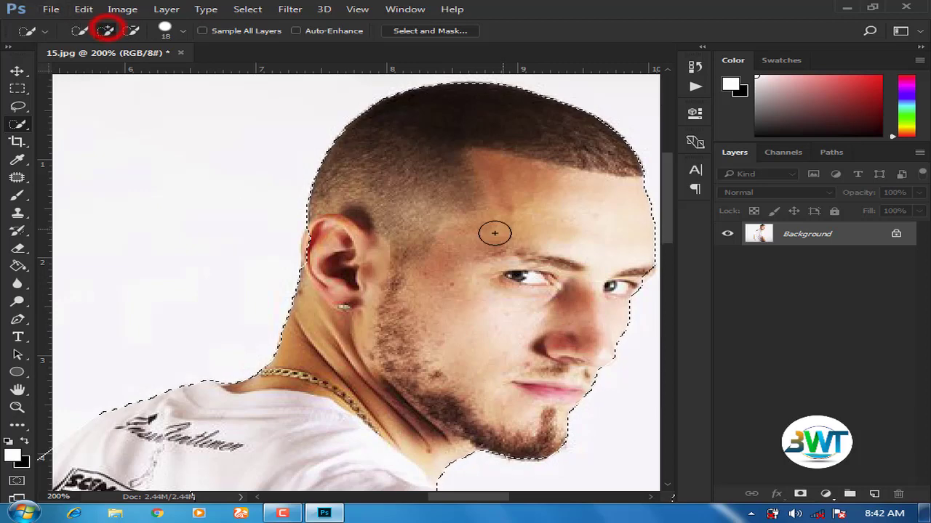
{"action": "left_click", "coordinate": [323, 240]}
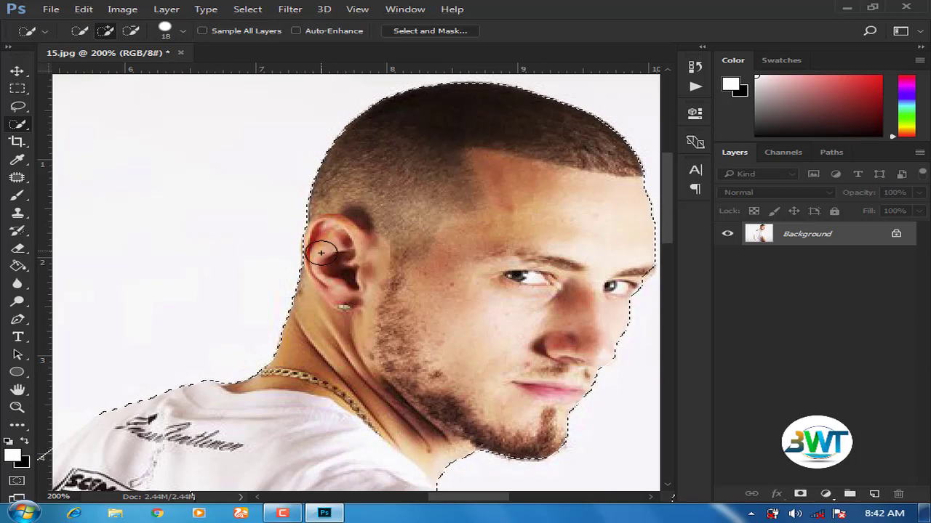
{"action": "left_click", "coordinate": [326, 264]}
{"action": "left_click", "coordinate": [320, 262]}
{"action": "left_click", "coordinate": [320, 251]}
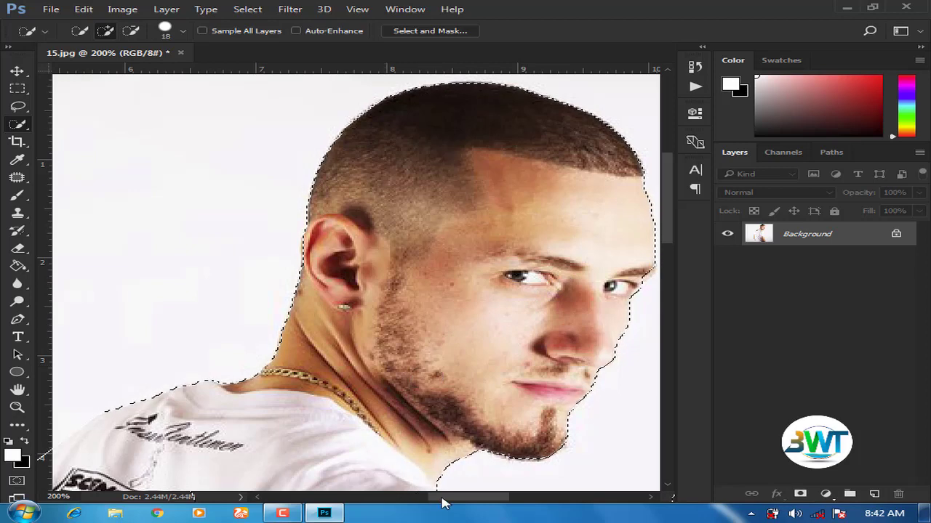
Reduce the Quick Selection brush size to 9 and add the missing face edge below the nose to the selection
{"action": "left_click_drag", "start_coordinate": [442, 498], "coordinate": [461, 497]}
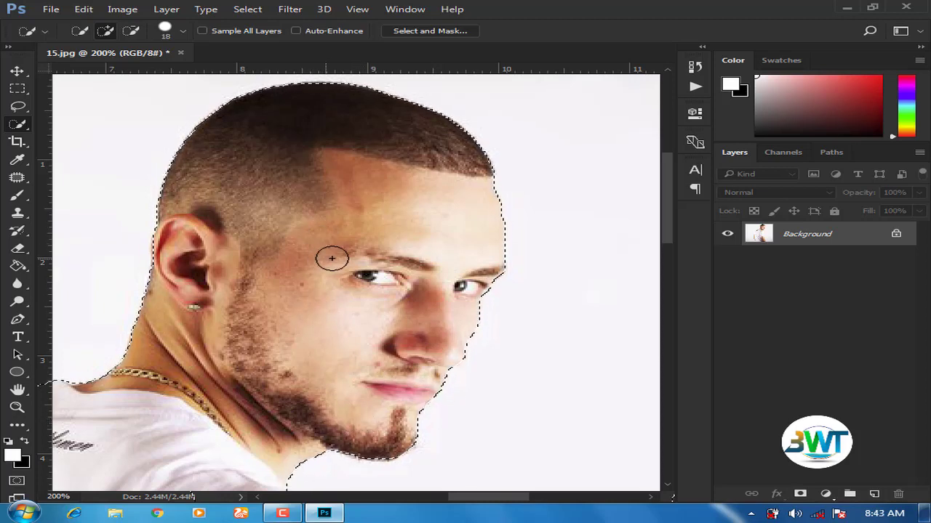
{"action": "left_click", "coordinate": [182, 31]}
{"action": "left_click", "coordinate": [92, 68]}
{"action": "left_click_drag", "start_coordinate": [93, 68], "coordinate": [89, 69]}
{"action": "left_click", "coordinate": [681, 10]}
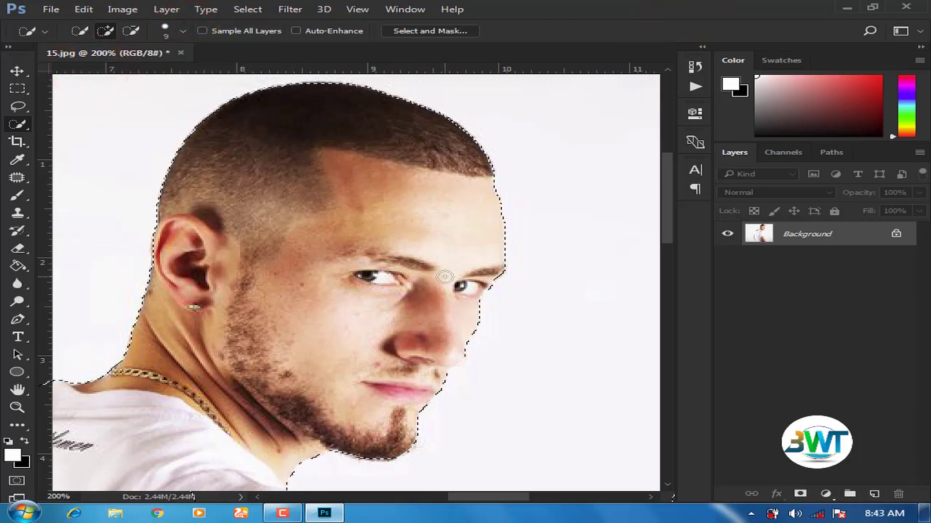
{"action": "key", "text": "ctrl+plus"}
{"action": "left_click_drag", "start_coordinate": [667, 176], "coordinate": [672, 198]}
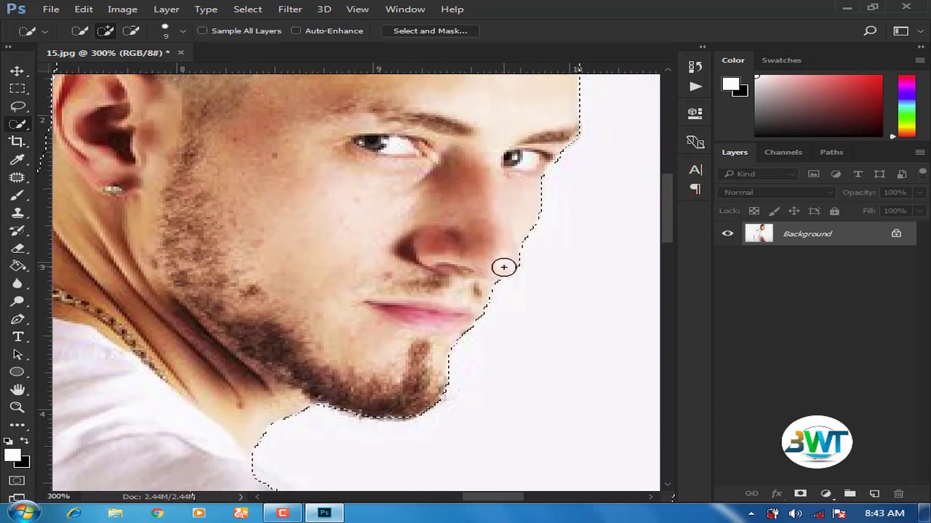
{"action": "left_click", "coordinate": [504, 269]}
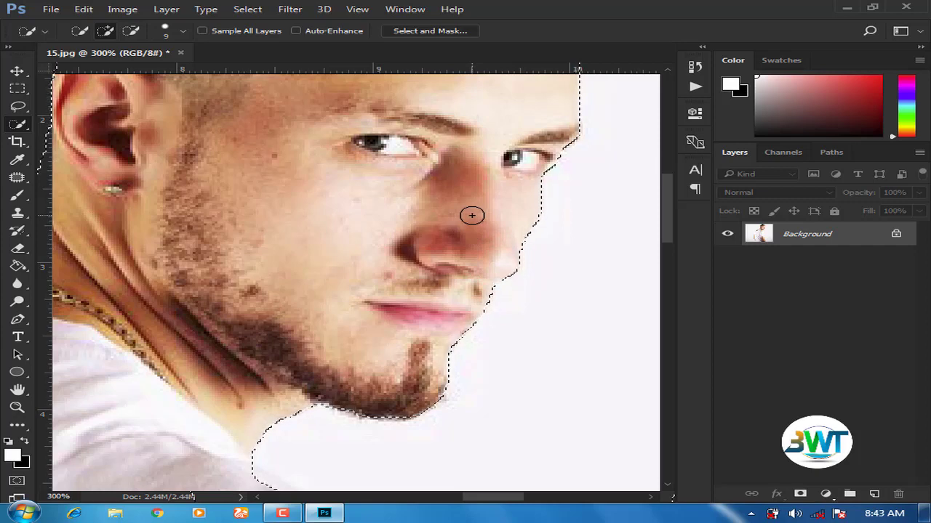
Add the missing top edge of the right shoulder to the selection
{"action": "key", "text": "ctrl+0"}
{"action": "key", "text": "ctrl+plus"}
{"action": "key", "text": "ctrl+plus"}
{"action": "key", "text": "ctrl+plus"}
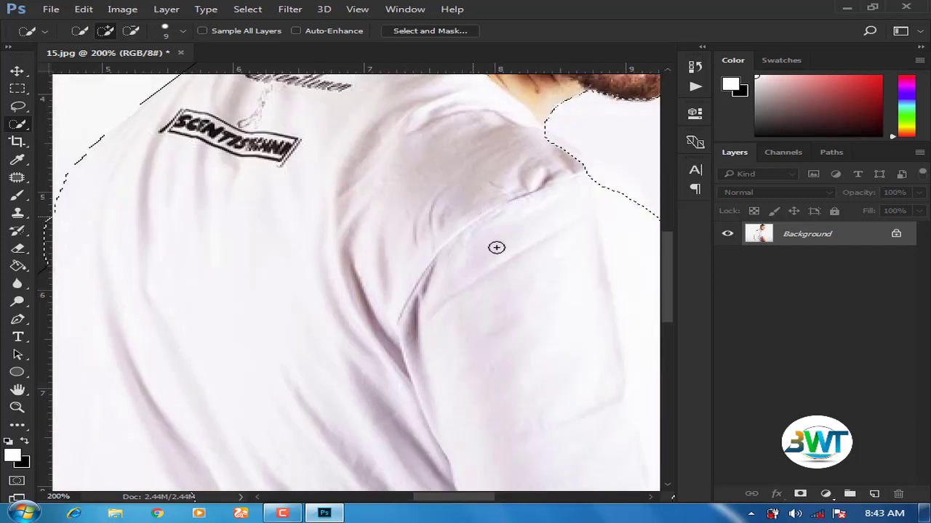
{"action": "left_click_drag", "start_coordinate": [449, 503], "coordinate": [471, 501]}
{"action": "left_click", "coordinate": [105, 31]}
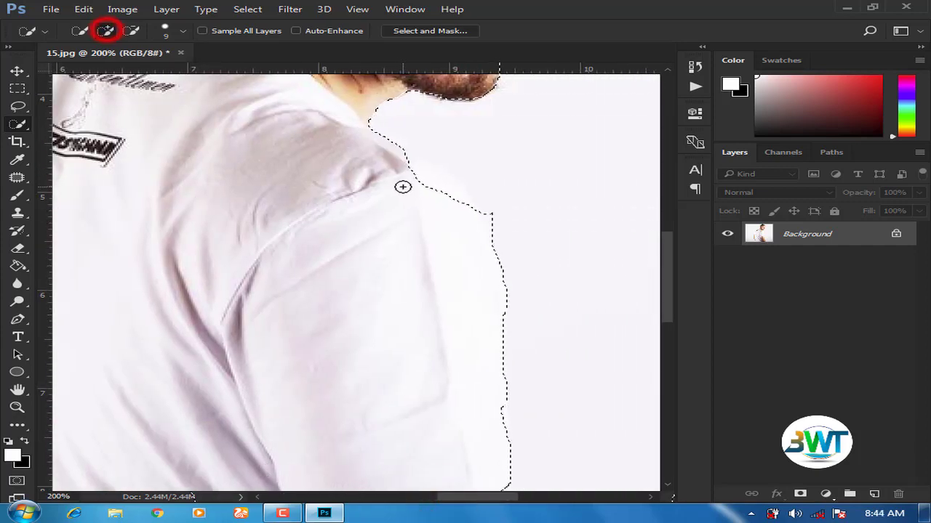
{"action": "left_click", "coordinate": [413, 183]}
{"action": "left_click", "coordinate": [409, 172]}
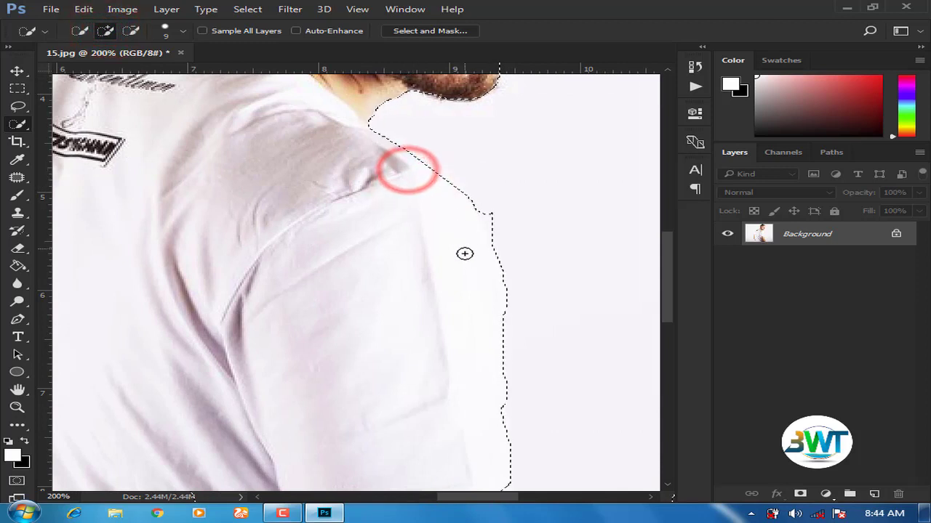
Subtract the excess background beside the right sleeve from the selection and add the missing edge near the sleeve's hem
{"action": "left_click", "coordinate": [130, 31]}
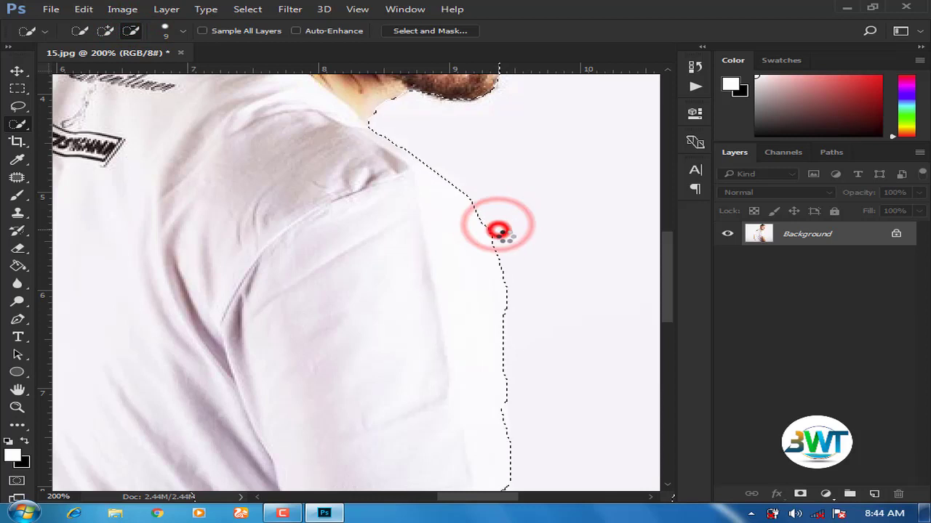
{"action": "left_click", "coordinate": [514, 306]}
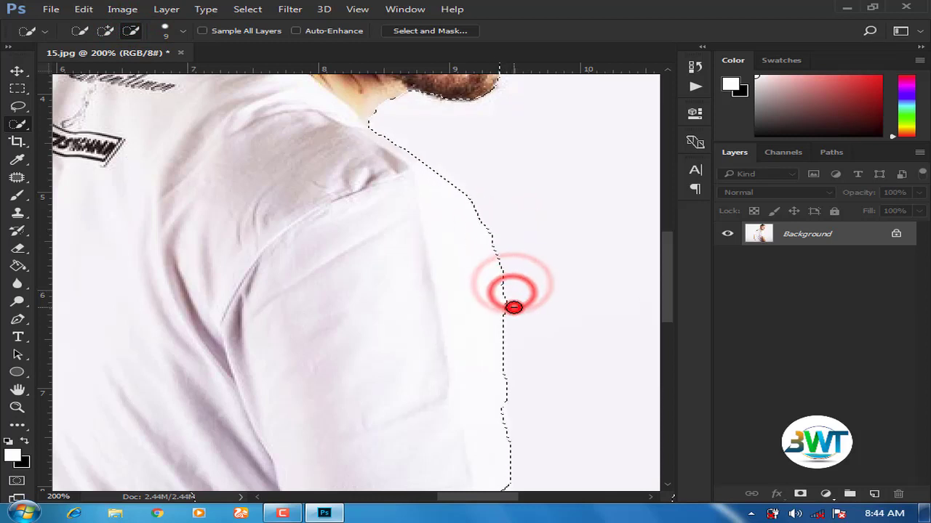
{"action": "left_click", "coordinate": [513, 313]}
{"action": "left_click_drag", "start_coordinate": [663, 285], "coordinate": [675, 294]}
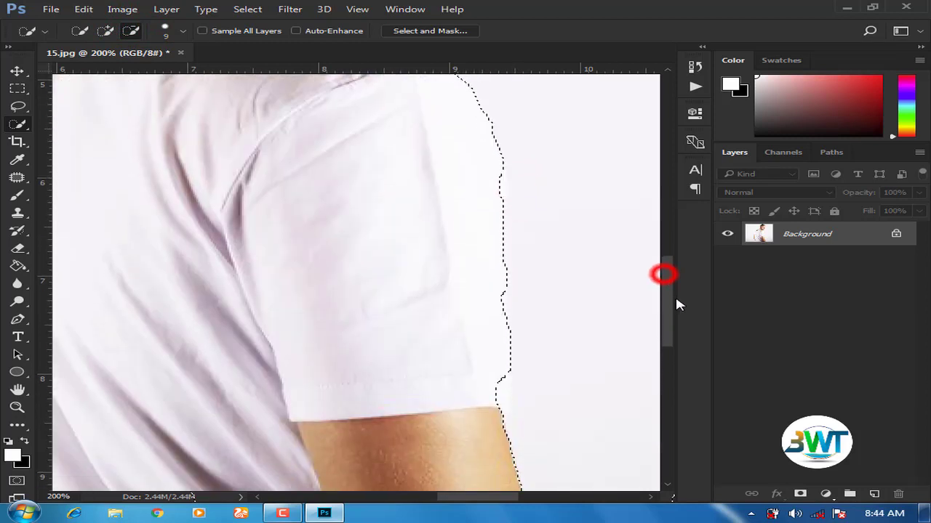
{"action": "left_click", "coordinate": [105, 30]}
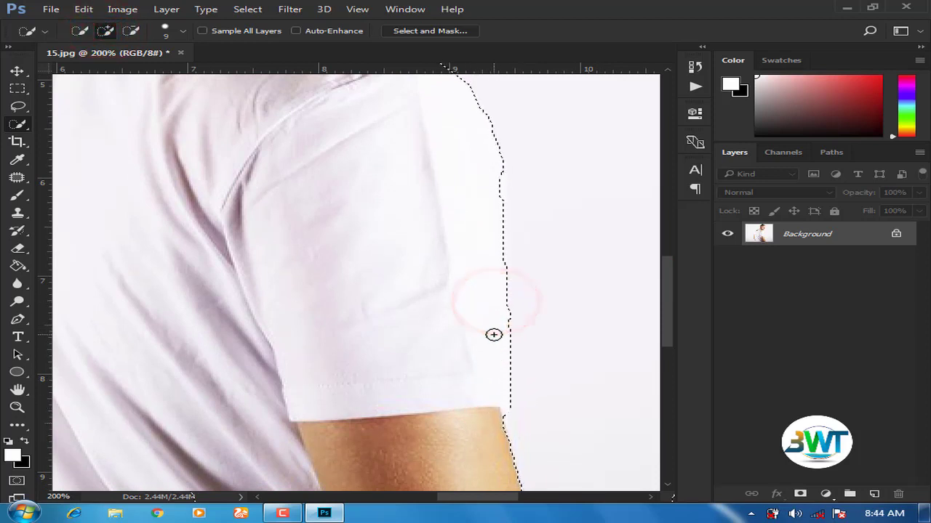
Add the missing outer edges of the left arm to the selection, from the lower tip past the elbow to the upper arm
{"action": "left_click_drag", "start_coordinate": [664, 312], "coordinate": [686, 384]}
{"action": "left_click_drag", "start_coordinate": [491, 498], "coordinate": [427, 502]}
{"action": "left_click_drag", "start_coordinate": [669, 351], "coordinate": [669, 343]}
{"action": "left_click", "coordinate": [383, 403]}
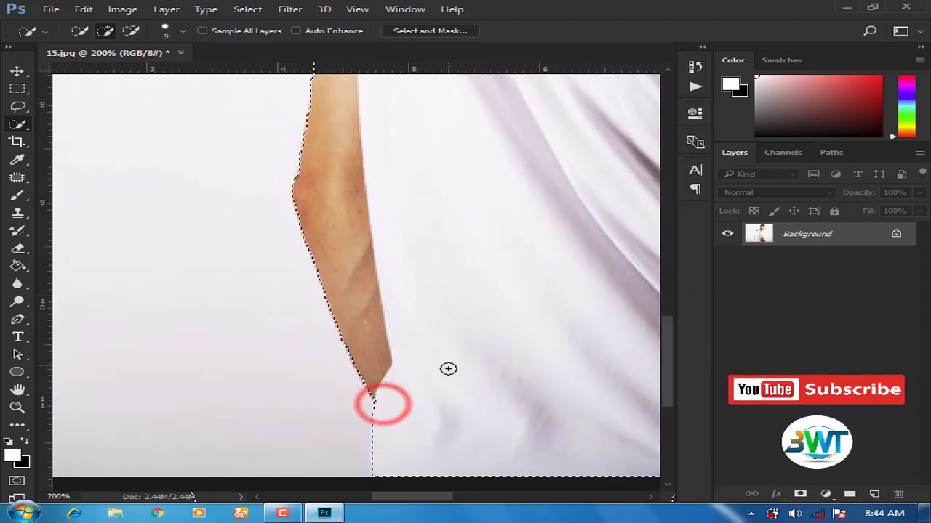
{"action": "left_click", "coordinate": [382, 401]}
{"action": "left_click_drag", "start_coordinate": [668, 381], "coordinate": [668, 338]}
{"action": "left_click", "coordinate": [306, 360]}
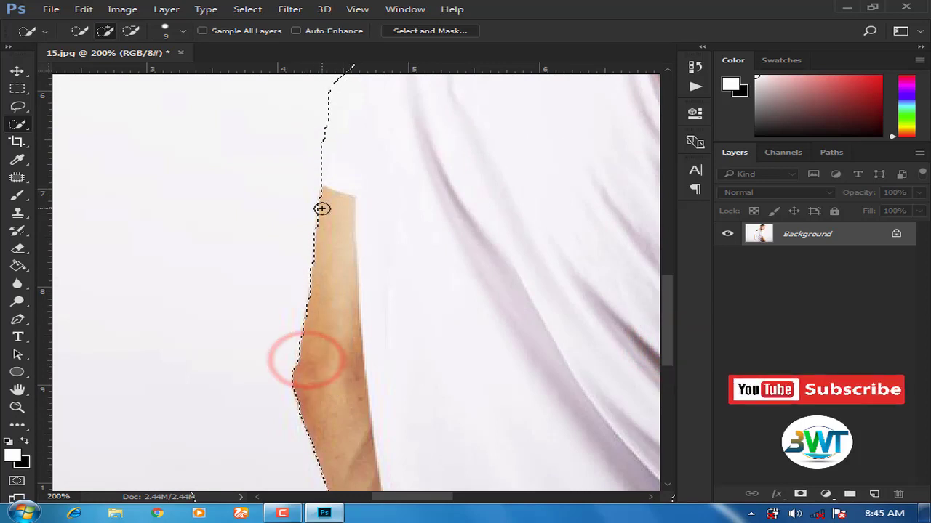
{"action": "key", "text": "ctrl+plus"}
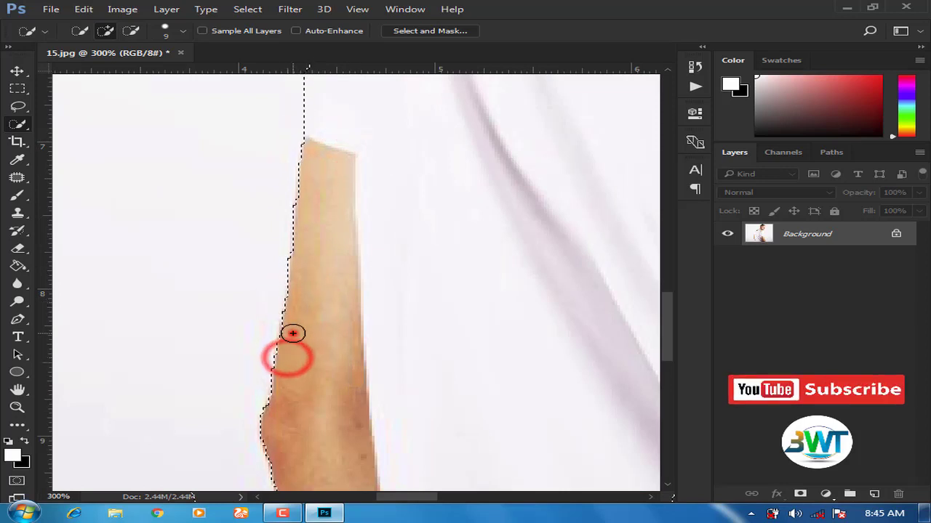
{"action": "left_click", "coordinate": [292, 328]}
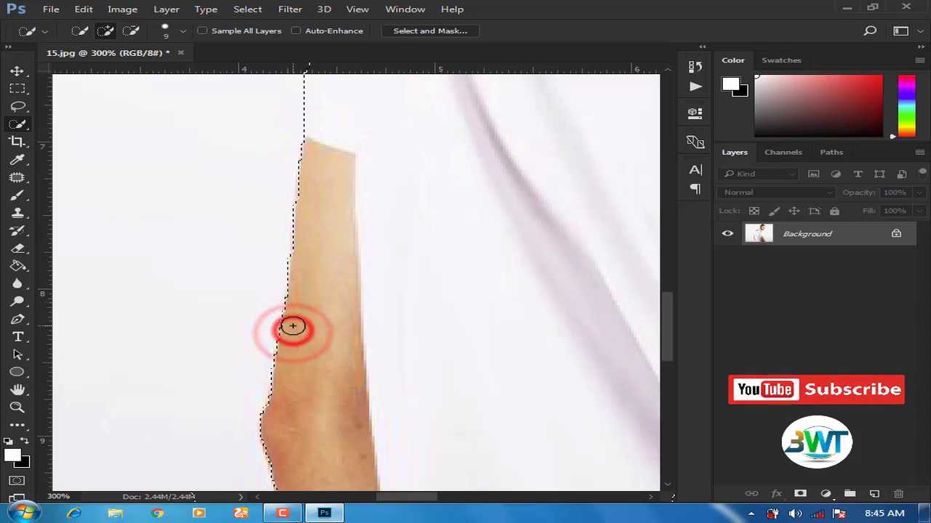
{"action": "left_click", "coordinate": [279, 400]}
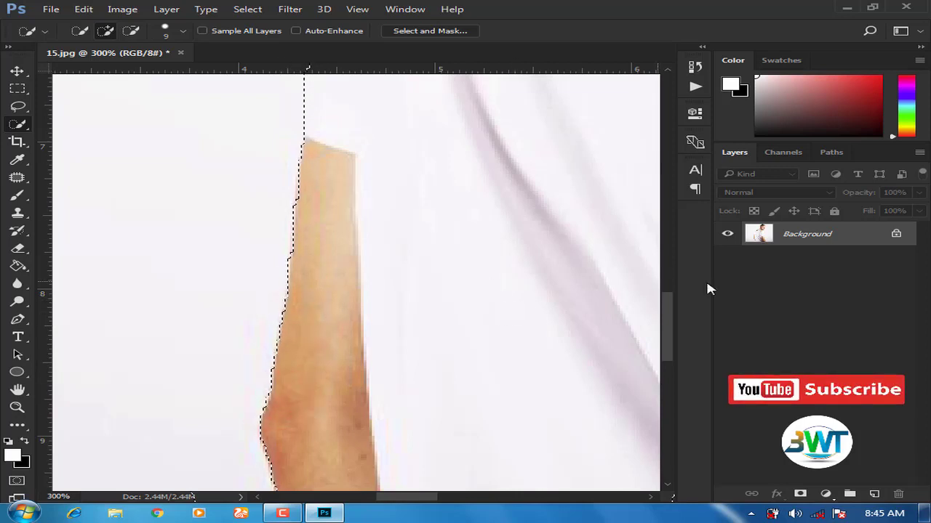
Subtract the excess background along the left sleeve's outer edge from the selection and add back the missing edge beside the small fold
{"action": "left_click_drag", "start_coordinate": [666, 316], "coordinate": [670, 281]}
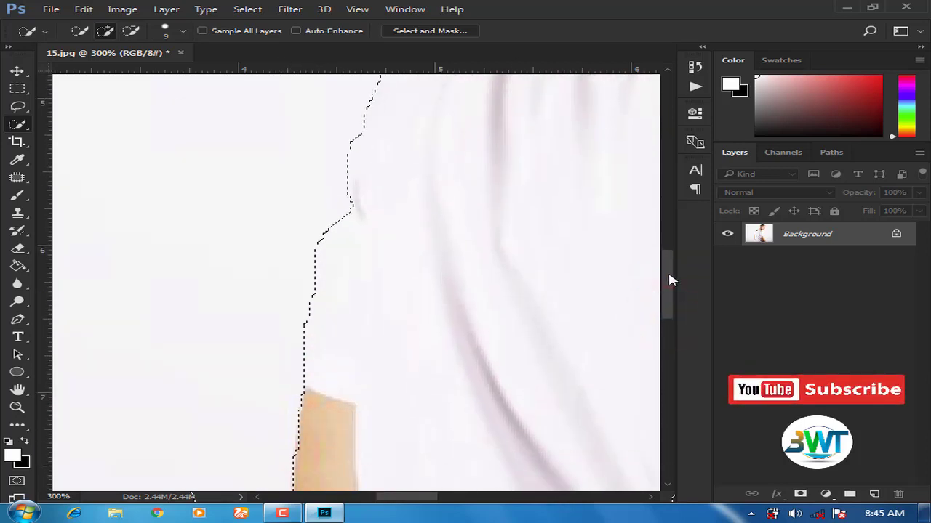
{"action": "left_click", "coordinate": [132, 32]}
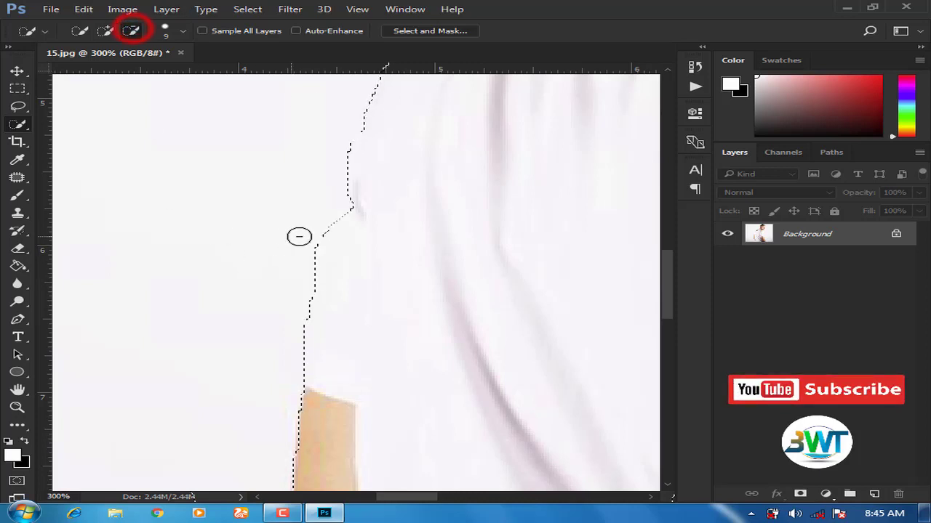
{"action": "left_click_drag", "start_coordinate": [307, 249], "coordinate": [317, 229]}
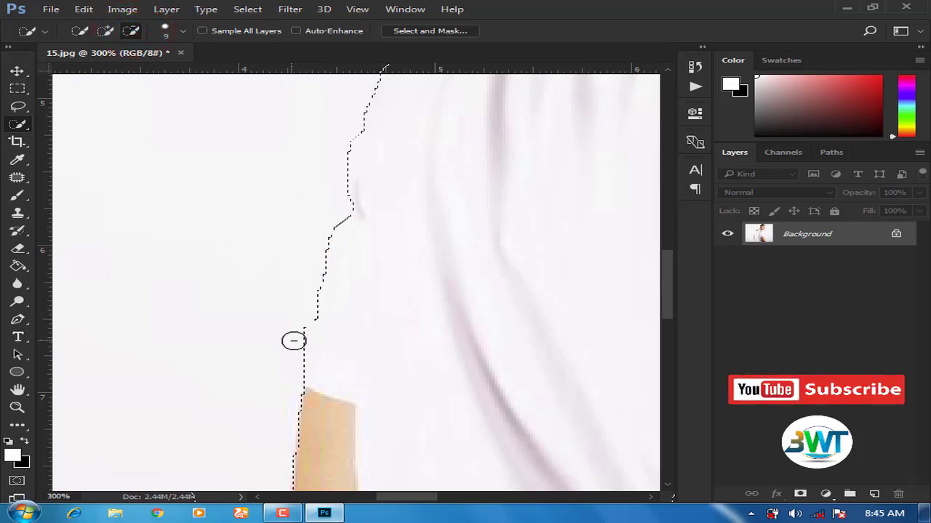
{"action": "left_click", "coordinate": [363, 215]}
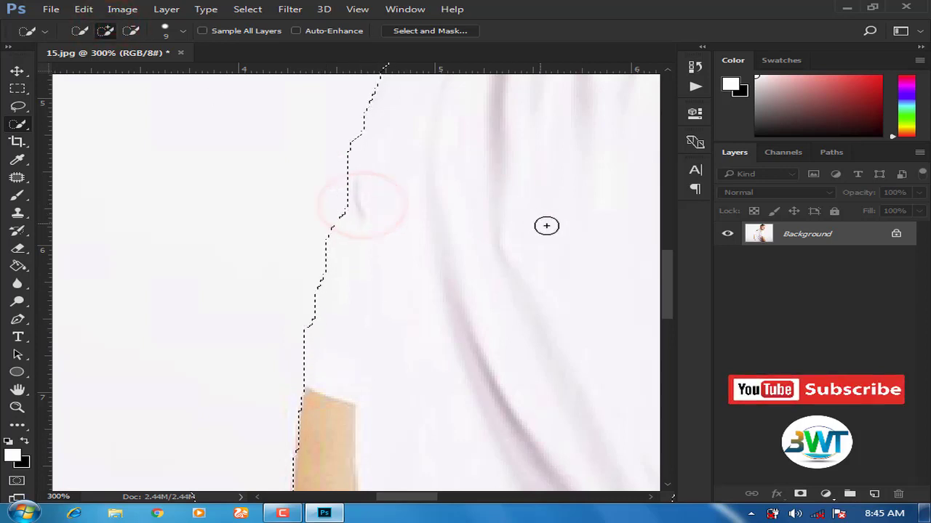
{"action": "mouse_move", "coordinate": [672, 276]}
{"action": "left_mouse_down"}
{"action": "mouse_move", "coordinate": [669, 255]}
{"action": "mouse_move", "coordinate": [675, 269]}
{"action": "left_mouse_up"}
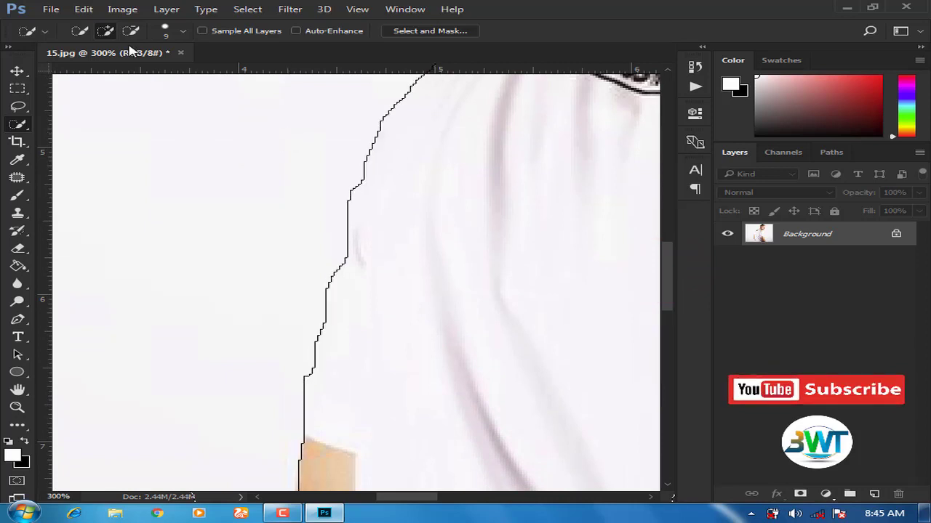
{"action": "left_click", "coordinate": [340, 193]}
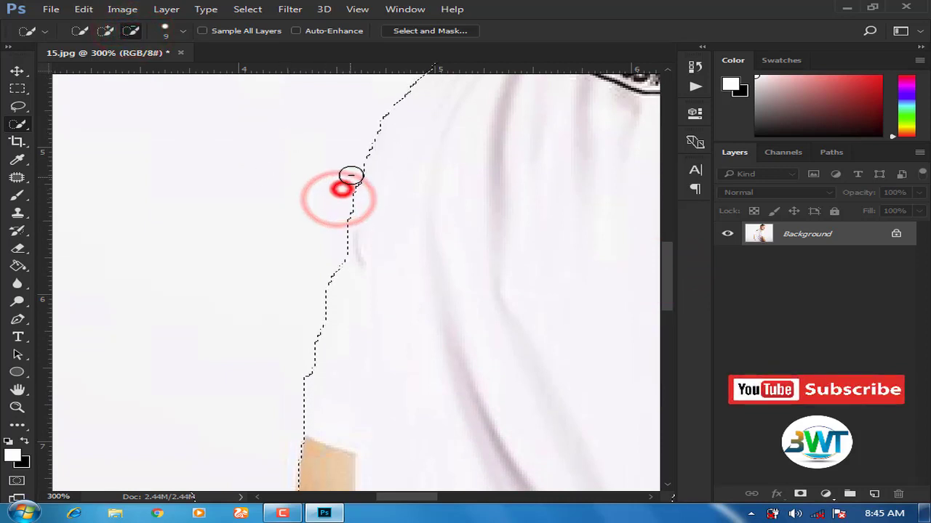
Add the missing outer edge of the left sleeve just above its hem to the selection
{"action": "left_click", "coordinate": [106, 31]}
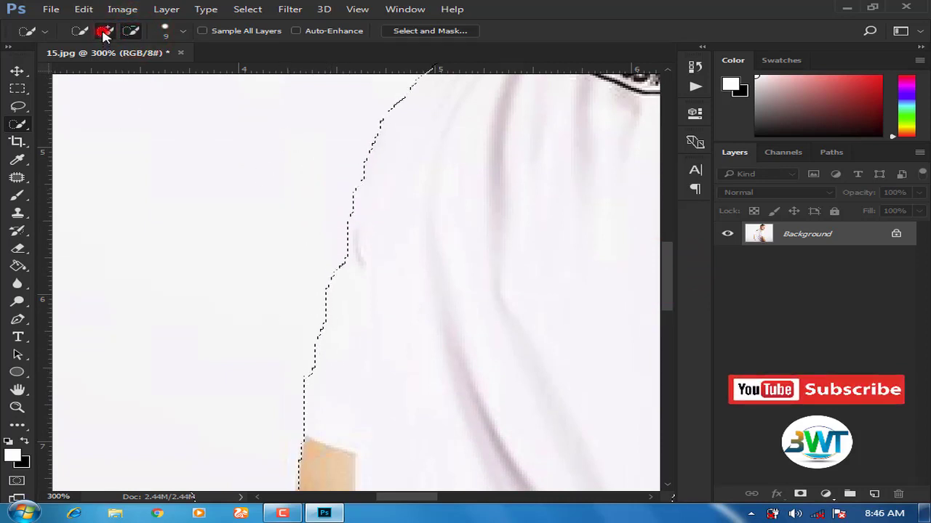
{"action": "left_click", "coordinate": [320, 374]}
{"action": "left_click", "coordinate": [319, 367]}
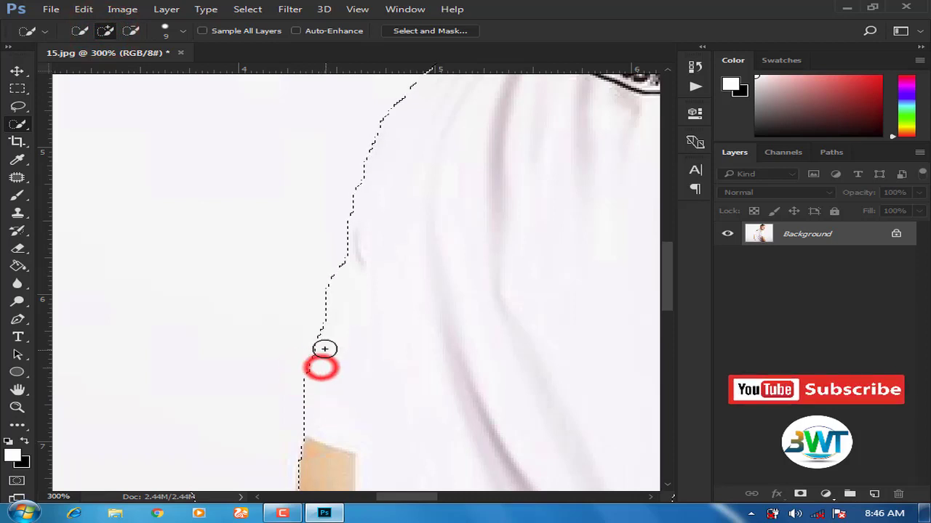
{"action": "left_click", "coordinate": [325, 355]}
{"action": "left_click", "coordinate": [315, 378]}
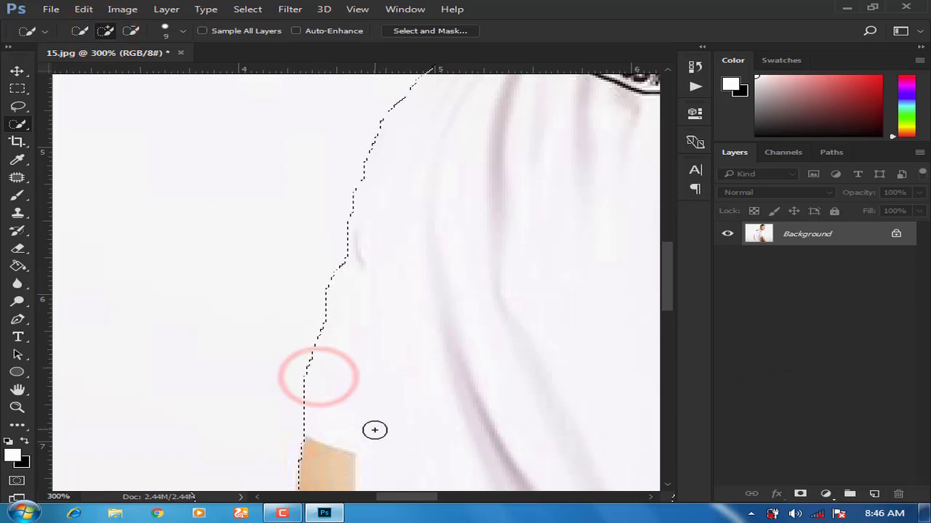
Add a layer mask to the photo layer from the finished selection to hide the white background
{"action": "left_click_drag", "start_coordinate": [391, 500], "coordinate": [422, 499]}
{"action": "key", "text": "ctrl+0"}
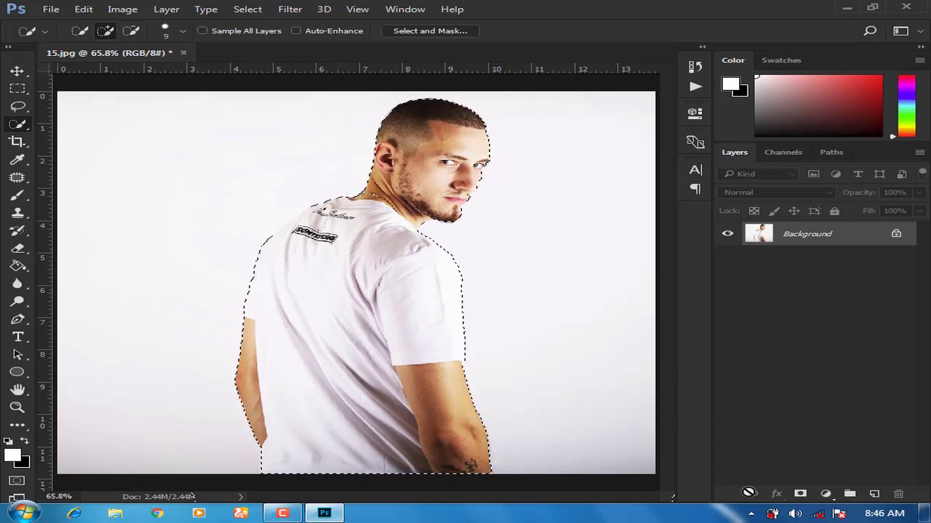
{"action": "left_click", "coordinate": [800, 494]}
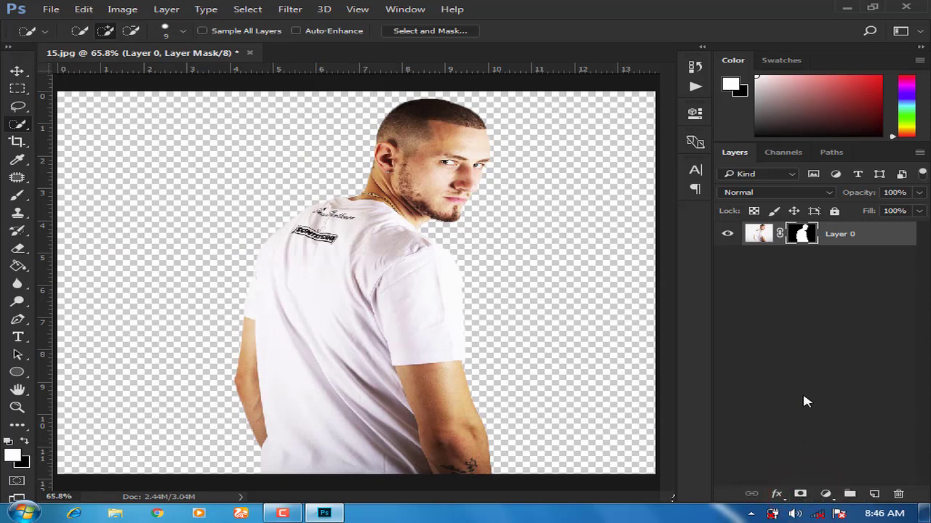
Create a black Solid Color fill layer and place it beneath the masked photo layer
{"action": "left_click", "coordinate": [825, 494]}
{"action": "left_click", "coordinate": [807, 197]}
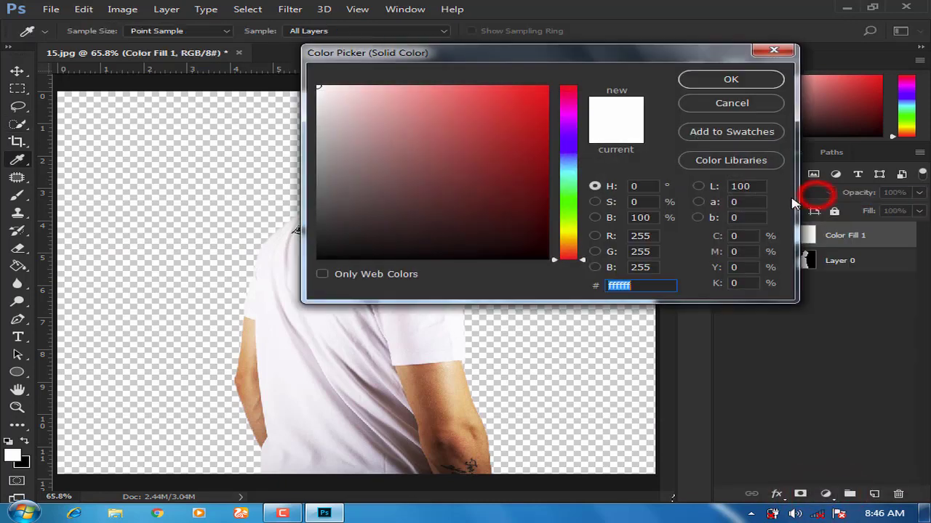
{"action": "left_click_drag", "start_coordinate": [338, 233], "coordinate": [290, 276]}
{"action": "left_click", "coordinate": [730, 80]}
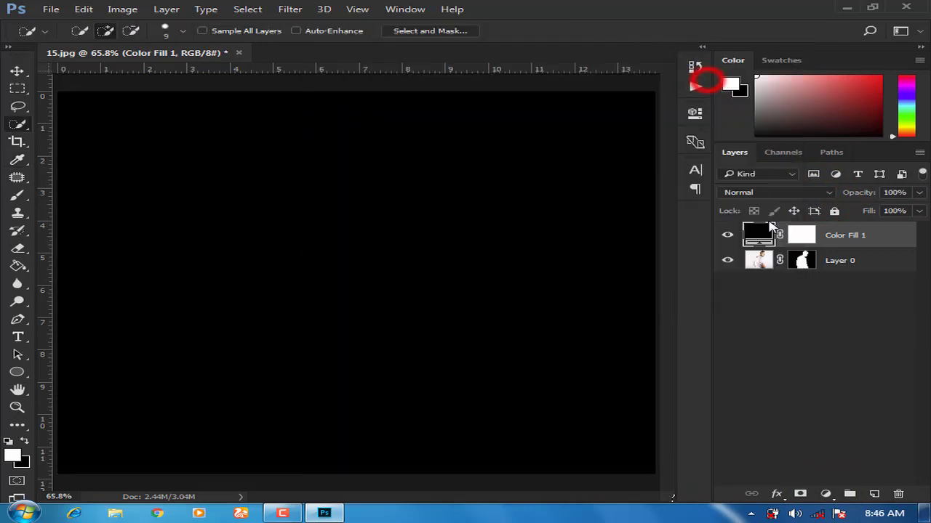
{"action": "left_click_drag", "start_coordinate": [847, 234], "coordinate": [862, 287]}
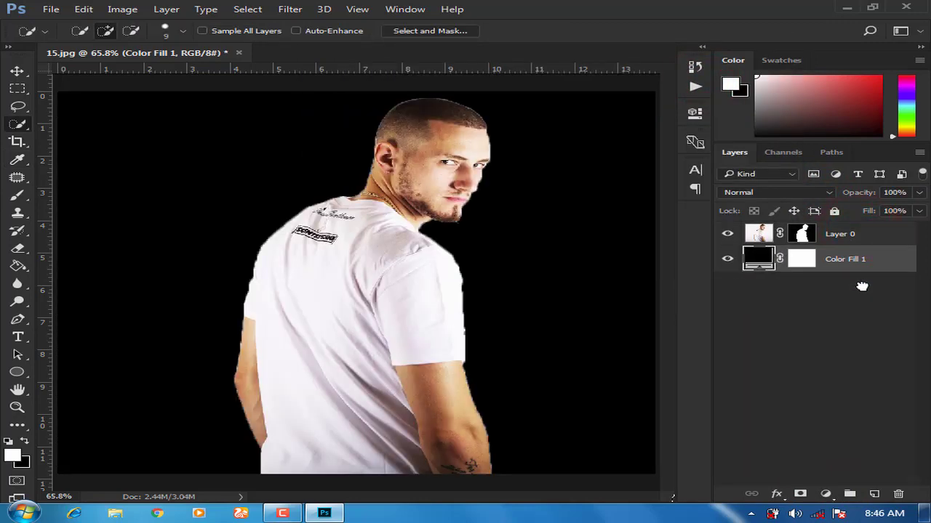
Check the cutout's edges around the head against the black fill and open the photo's layer mask in Select and Mask
{"action": "key", "text": "ctrl+plus"}
{"action": "key", "text": "ctrl+plus"}
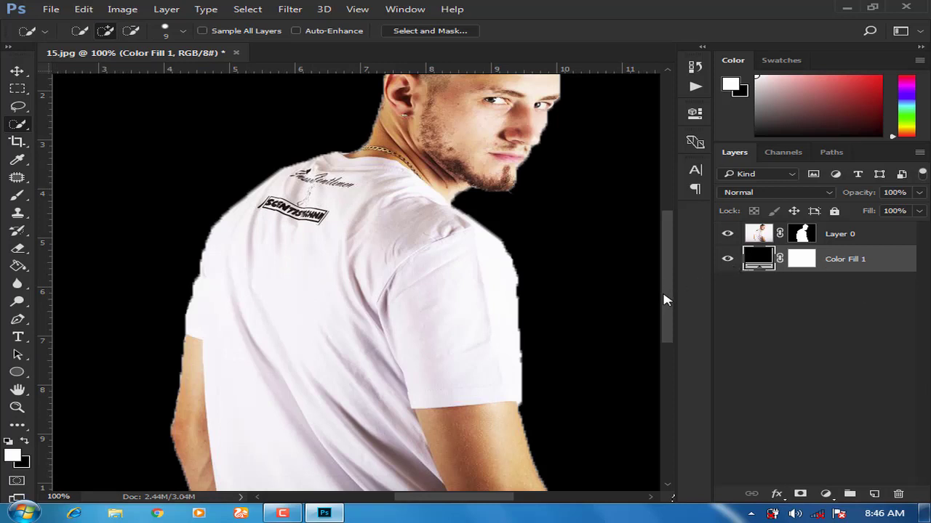
{"action": "left_click_drag", "start_coordinate": [665, 300], "coordinate": [663, 244]}
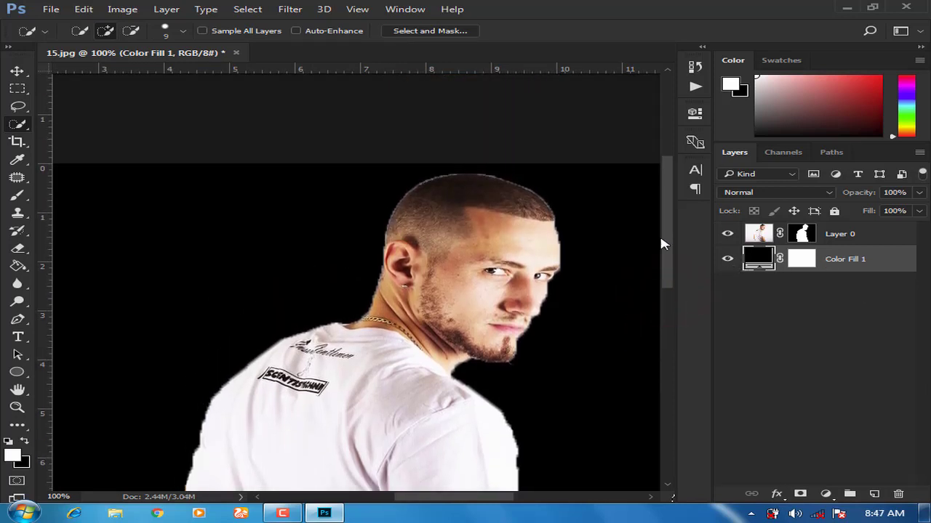
{"action": "key", "text": "ctrl+plus"}
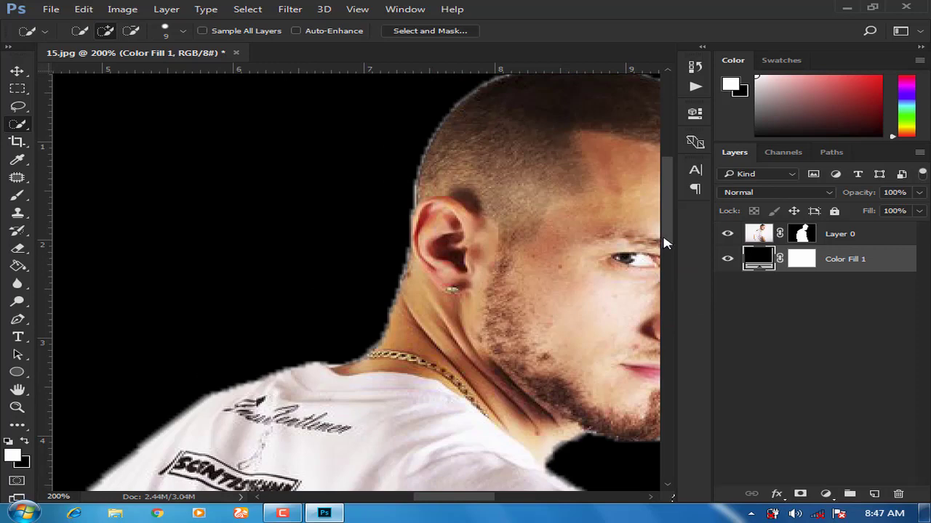
{"action": "left_click_drag", "start_coordinate": [479, 499], "coordinate": [509, 497]}
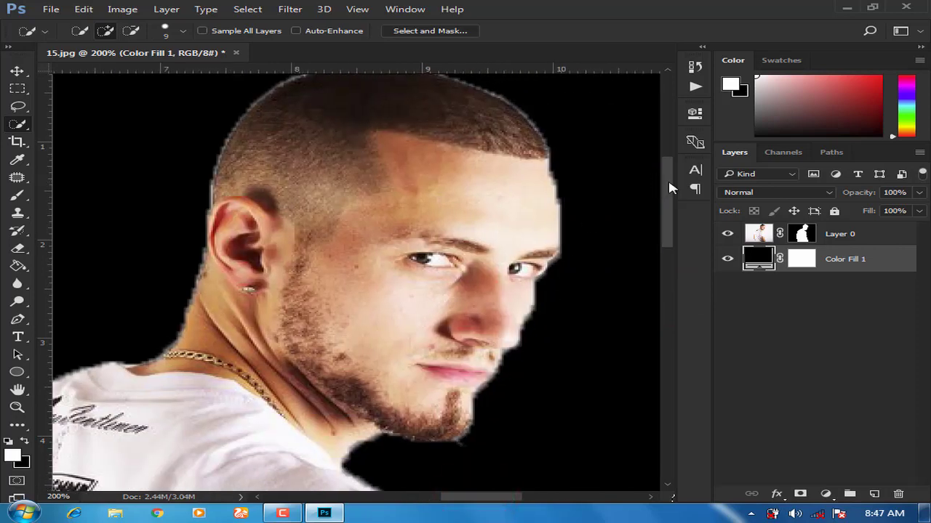
{"action": "left_click_drag", "start_coordinate": [667, 199], "coordinate": [658, 180]}
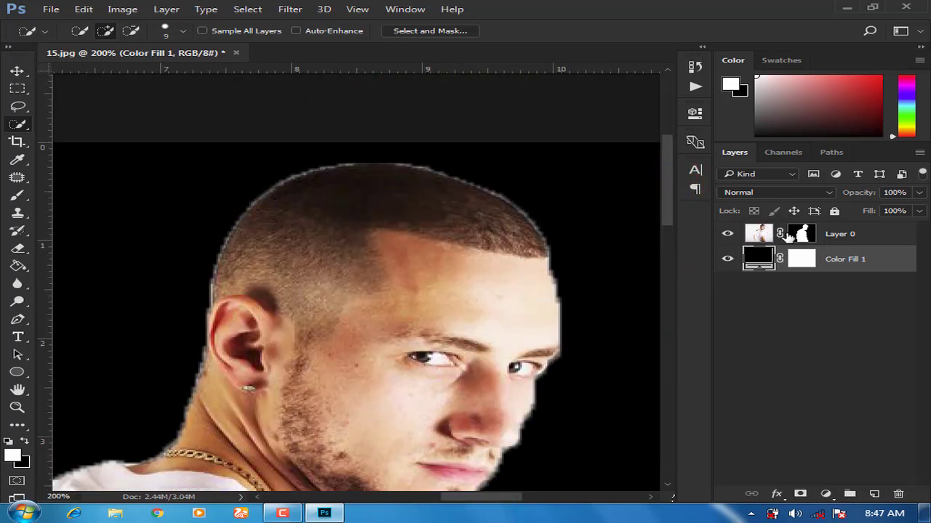
{"action": "left_click", "coordinate": [807, 237]}
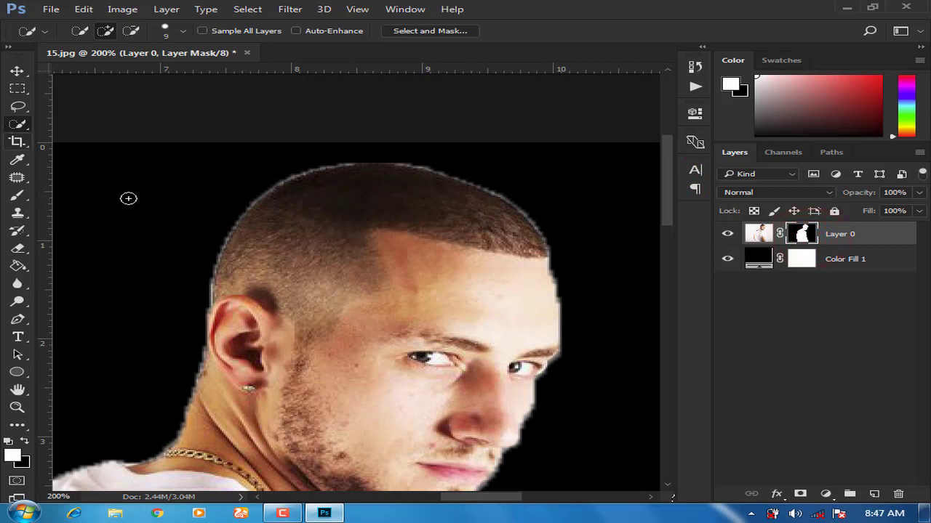
{"action": "right_click", "coordinate": [807, 237]}
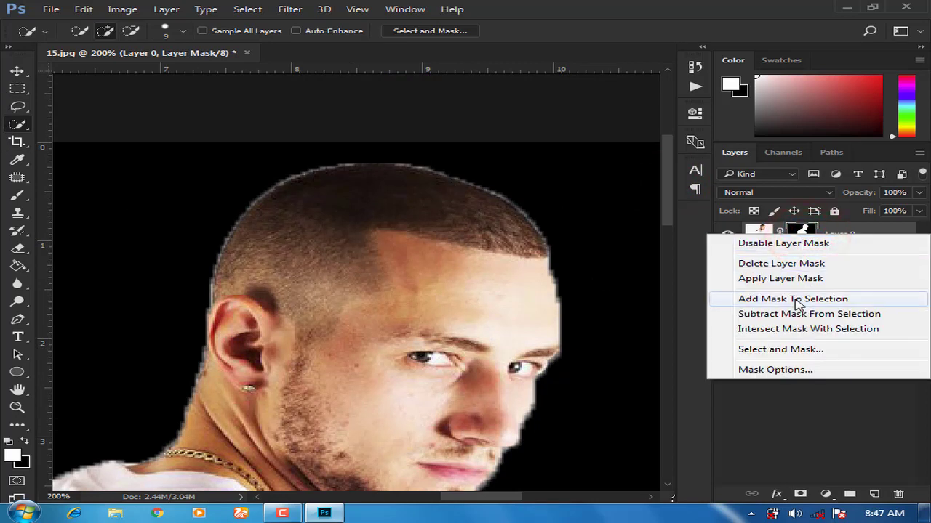
{"action": "left_click", "coordinate": [754, 349]}
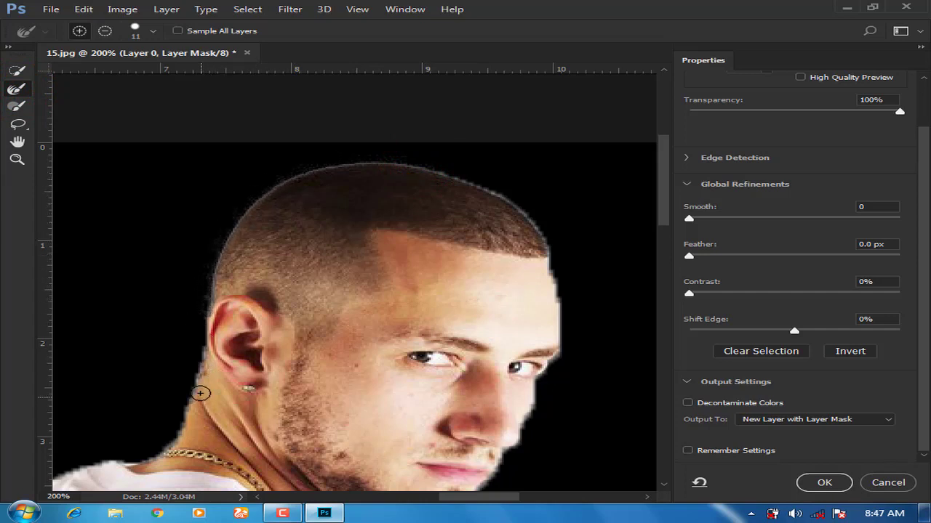
Refine the mask around the head with the size 11 Refine Edge Brush, covering the neck, hairline, chin and face profile
{"action": "left_click", "coordinate": [196, 355]}
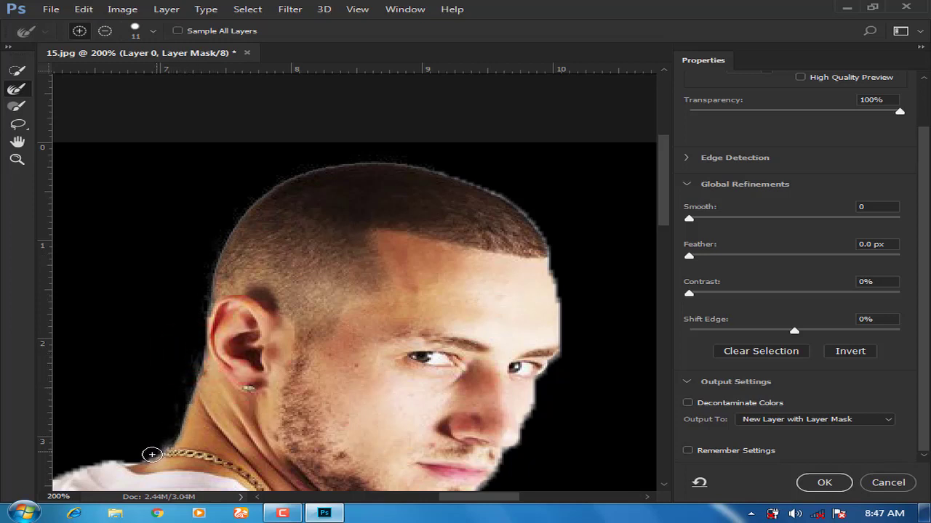
{"action": "left_click", "coordinate": [469, 176]}
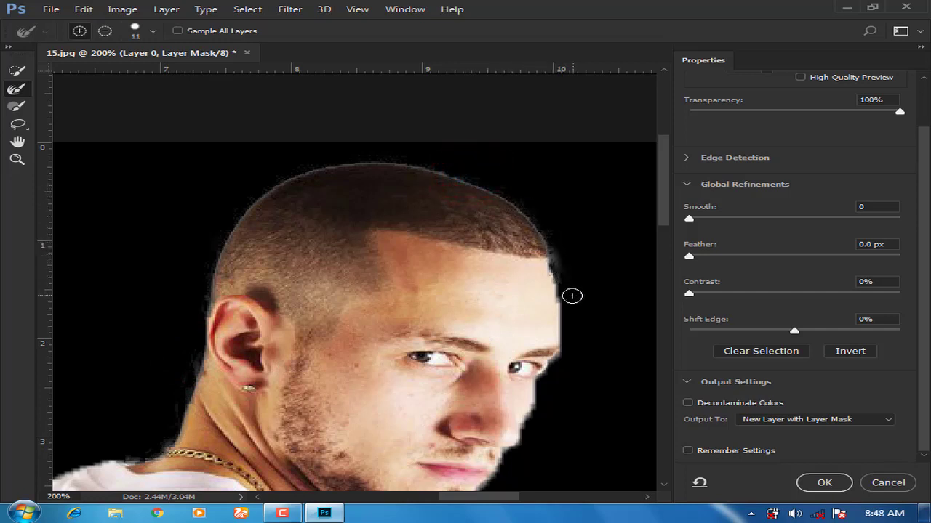
{"action": "left_click_drag", "start_coordinate": [664, 206], "coordinate": [664, 245]}
{"action": "left_click_drag", "start_coordinate": [410, 357], "coordinate": [382, 353]}
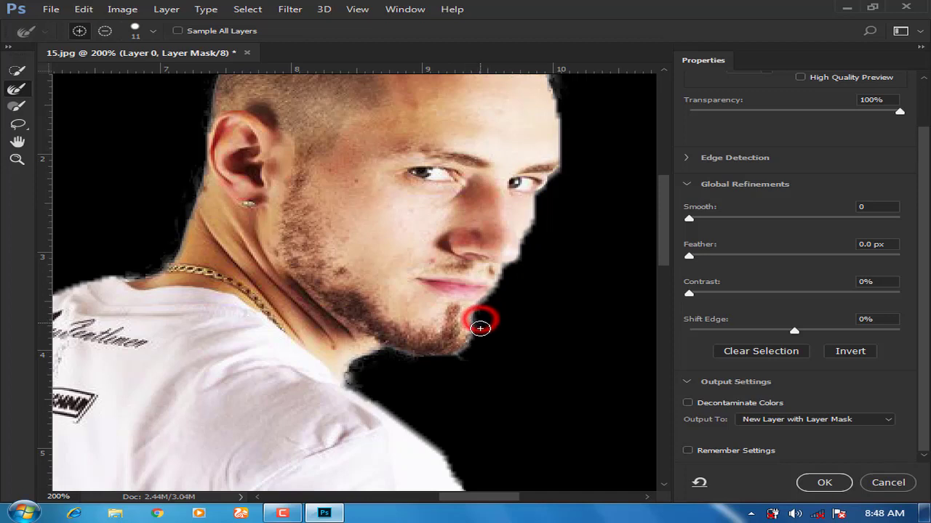
{"action": "left_click_drag", "start_coordinate": [480, 329], "coordinate": [460, 358]}
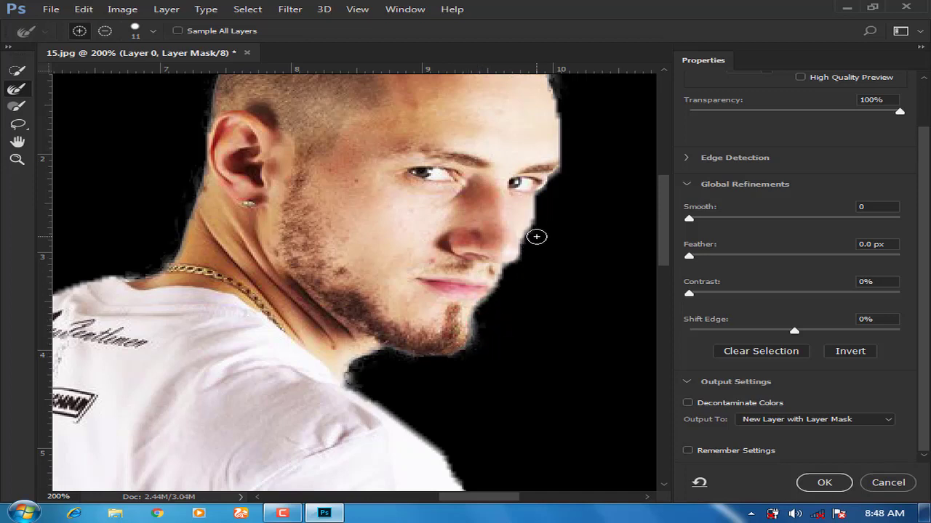
{"action": "mouse_move", "coordinate": [537, 229]}
{"action": "left_mouse_down"}
{"action": "mouse_move", "coordinate": [534, 241]}
{"action": "mouse_move", "coordinate": [544, 228]}
{"action": "left_mouse_up"}
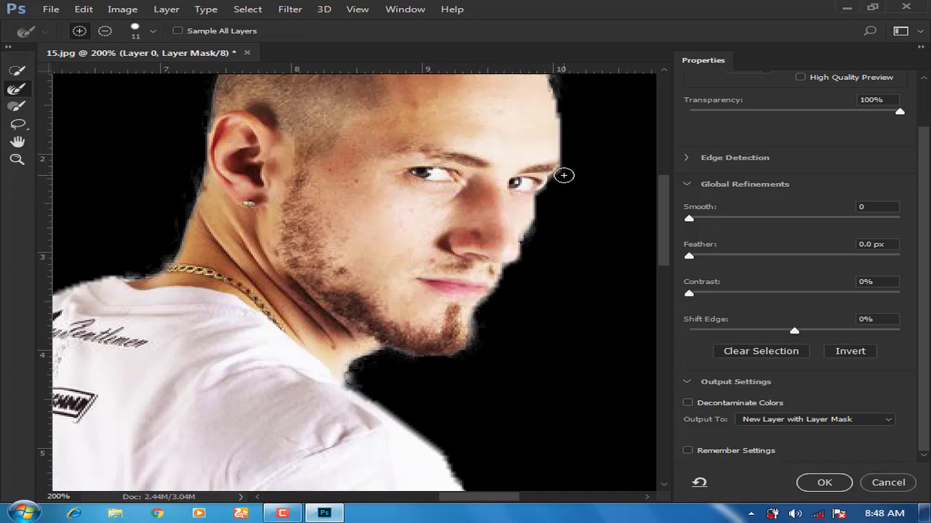
Refine the mask's edge along the right shoulder and the outer side of the right forearm with the Refine Edge Brush
{"action": "left_click_drag", "start_coordinate": [663, 224], "coordinate": [663, 282]}
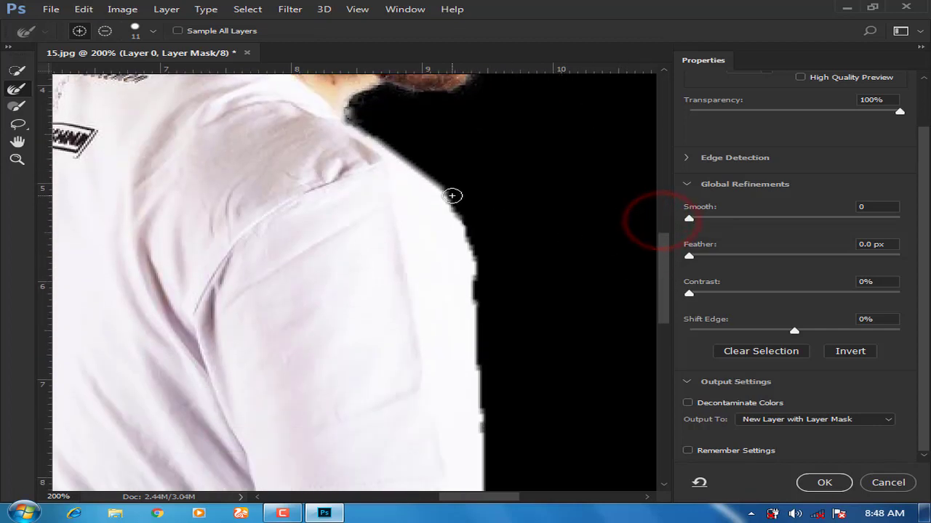
{"action": "left_click_drag", "start_coordinate": [452, 196], "coordinate": [467, 230]}
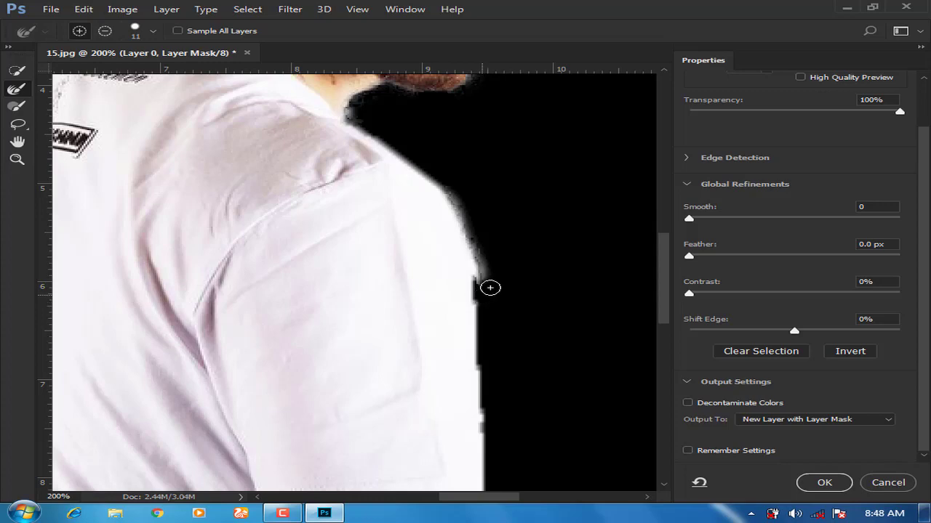
{"action": "left_click_drag", "start_coordinate": [661, 266], "coordinate": [677, 358]}
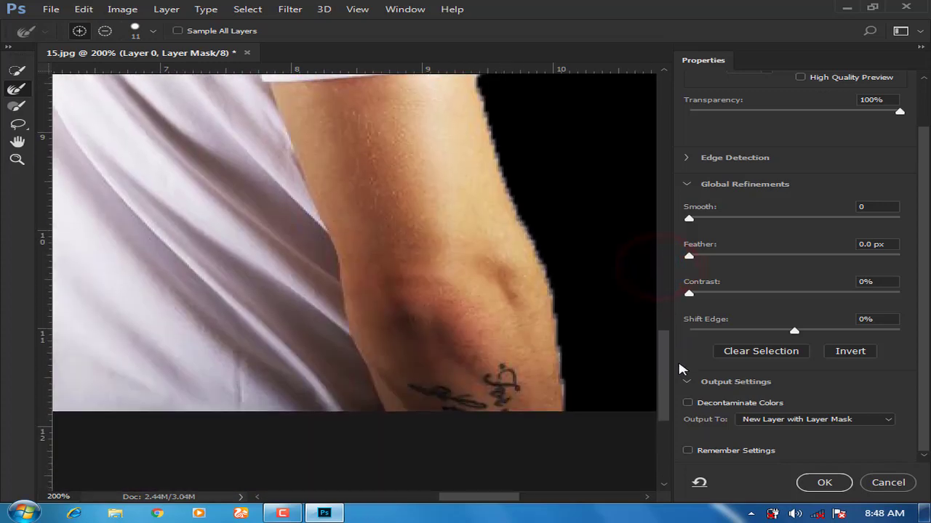
{"action": "left_click", "coordinate": [567, 353]}
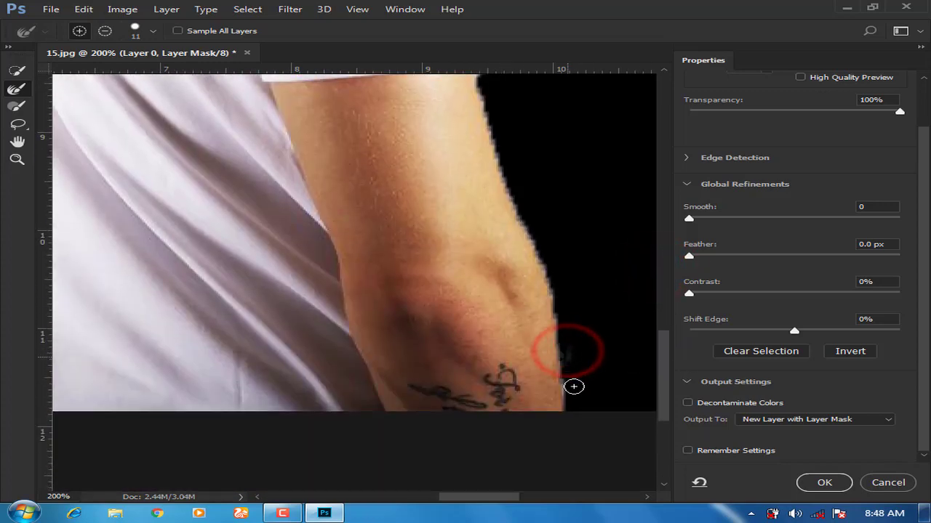
{"action": "left_click", "coordinate": [570, 384]}
Refine the mask's edge along the outer side of the left arm, from the shirt hem up to the sleeve, with the Refine Edge Brush
{"action": "left_click_drag", "start_coordinate": [512, 496], "coordinate": [451, 496]}
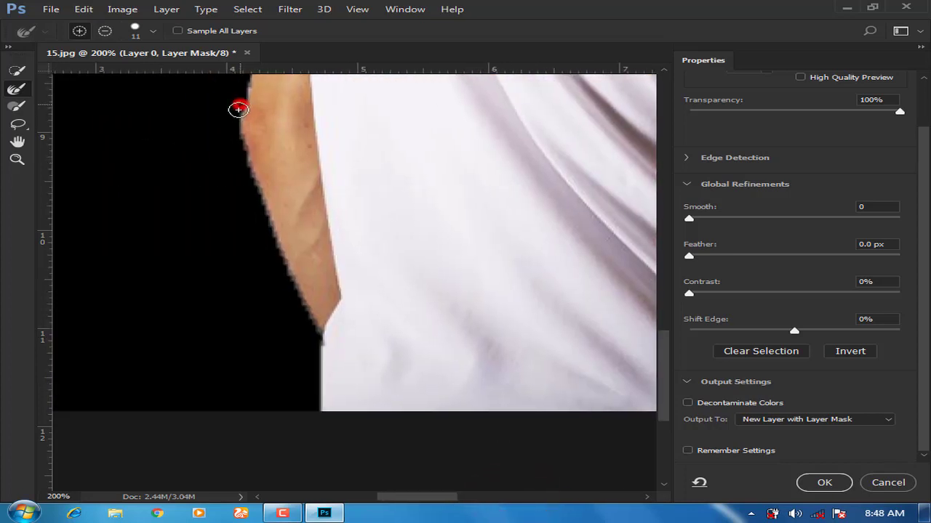
{"action": "left_click_drag", "start_coordinate": [237, 109], "coordinate": [243, 158]}
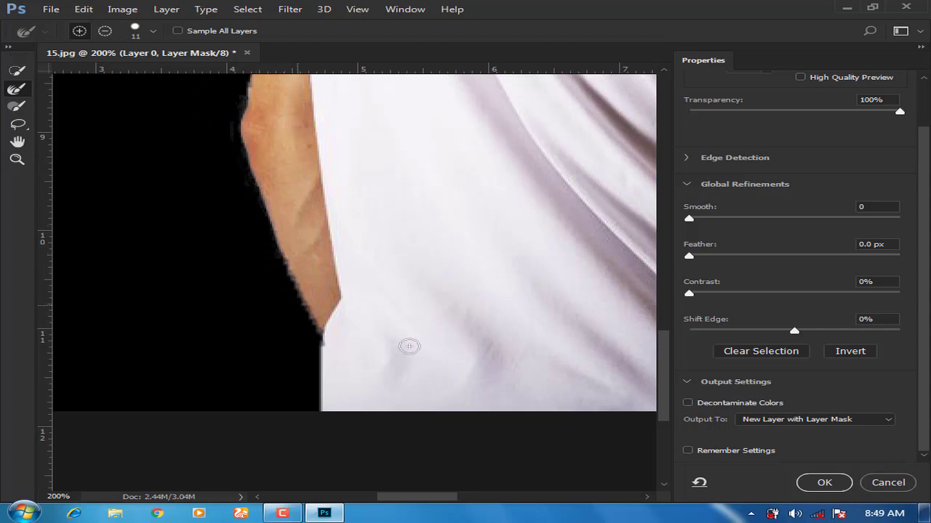
{"action": "left_click_drag", "start_coordinate": [664, 352], "coordinate": [662, 337]}
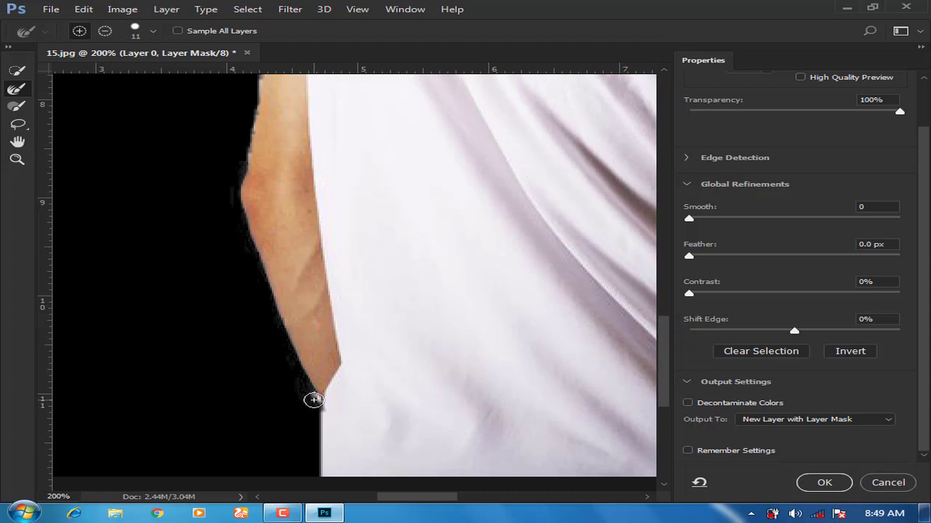
{"action": "mouse_move", "coordinate": [313, 398]}
{"action": "left_mouse_down"}
{"action": "mouse_move", "coordinate": [295, 384]}
{"action": "mouse_move", "coordinate": [308, 395]}
{"action": "left_mouse_up"}
{"action": "left_click_drag", "start_coordinate": [663, 334], "coordinate": [661, 289]}
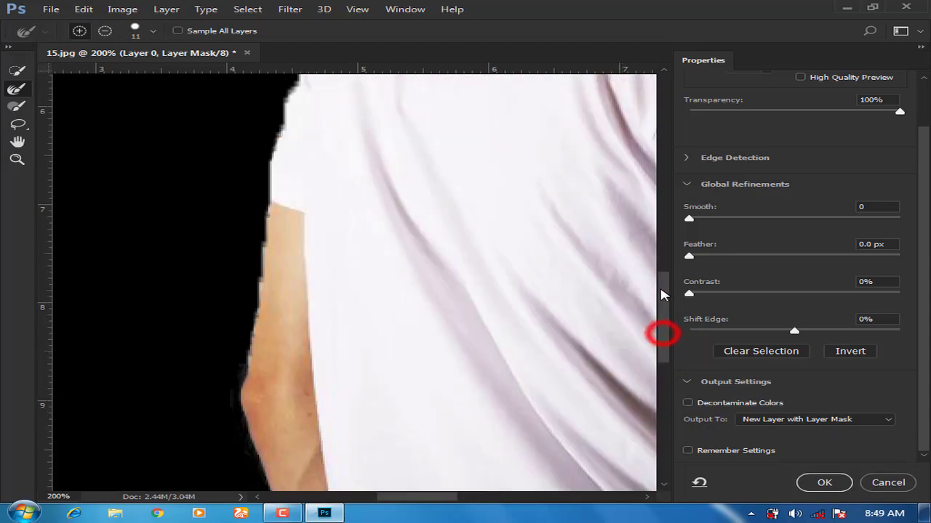
{"action": "left_click", "coordinate": [255, 249]}
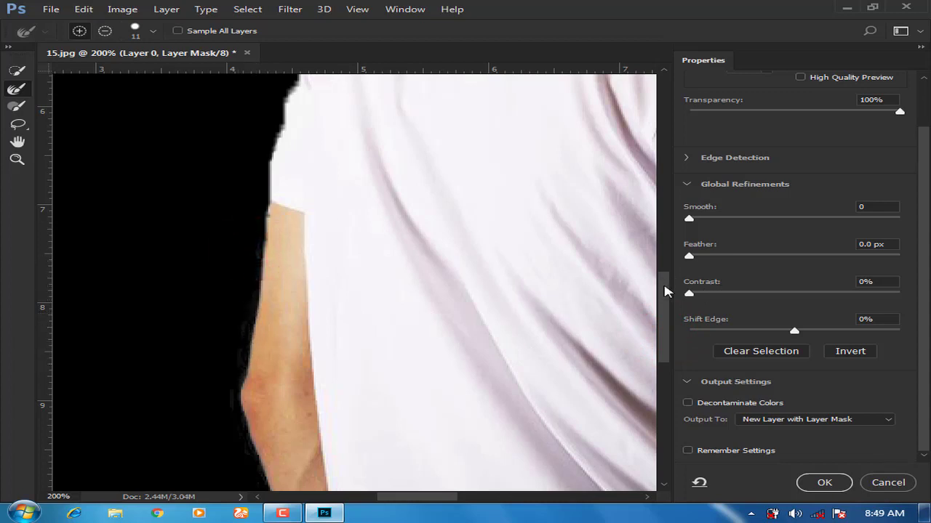
Refine the mask's edge at the back of the collar and along the left sleeve with the Refine Edge Brush
{"action": "left_click_drag", "start_coordinate": [663, 290], "coordinate": [671, 231]}
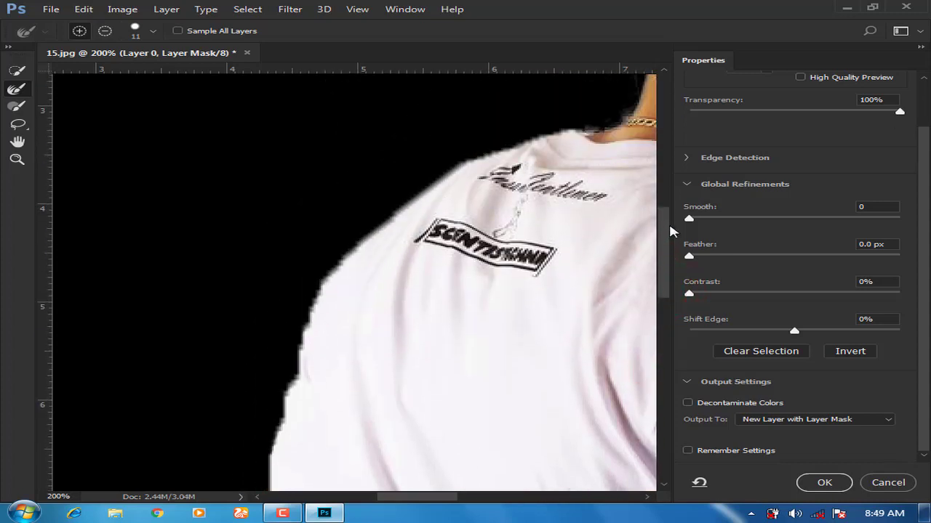
{"action": "left_click", "coordinate": [585, 127]}
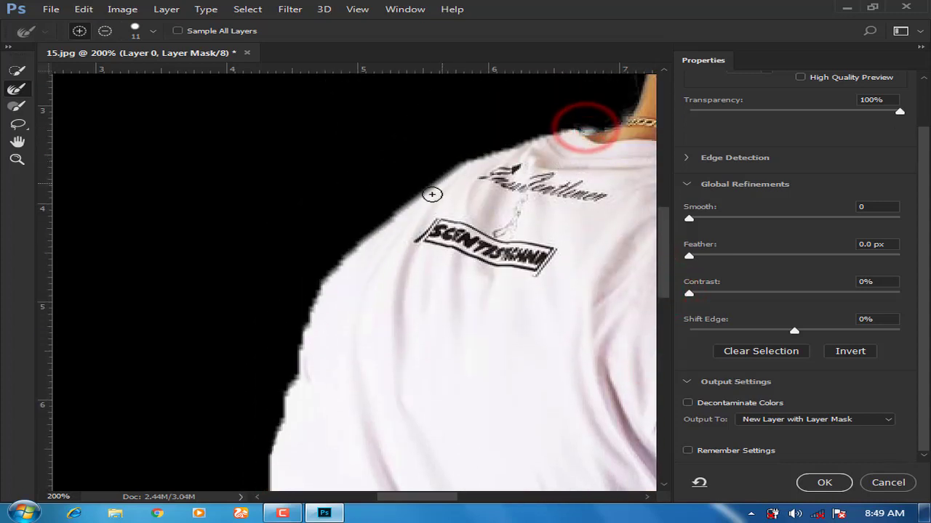
{"action": "left_click", "coordinate": [293, 379]}
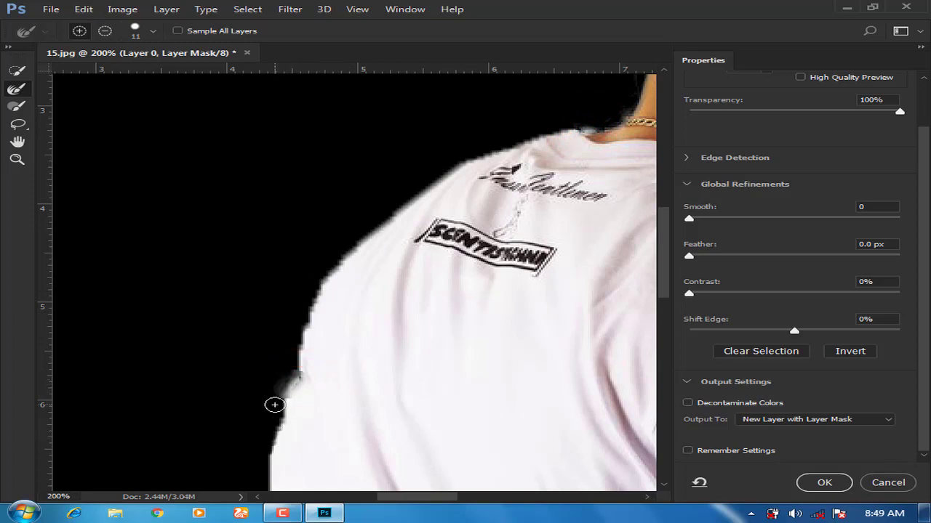
{"action": "left_click_drag", "start_coordinate": [661, 263], "coordinate": [665, 336]}
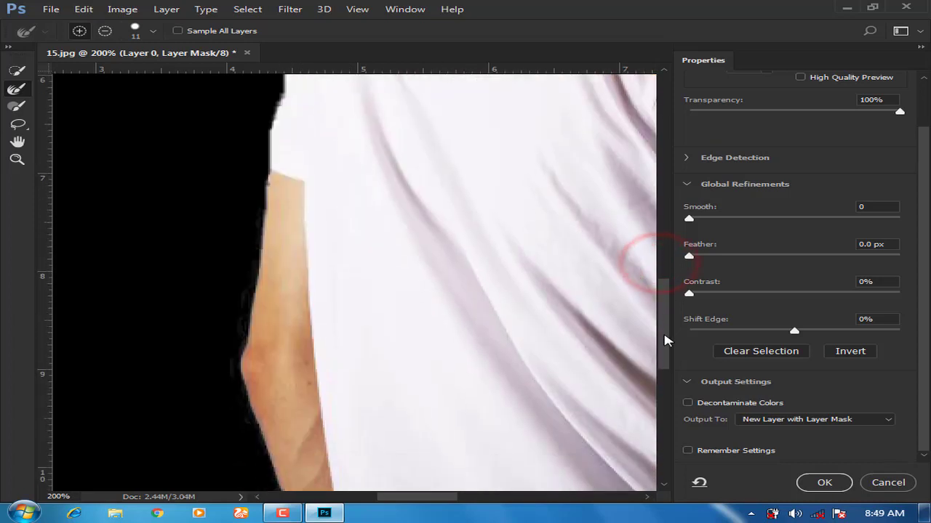
Set the mask's global refinements to Smooth 1, Feather 0.2 px, Contrast 2% and Shift Edge -5%
{"action": "key", "text": "ctrl+0"}
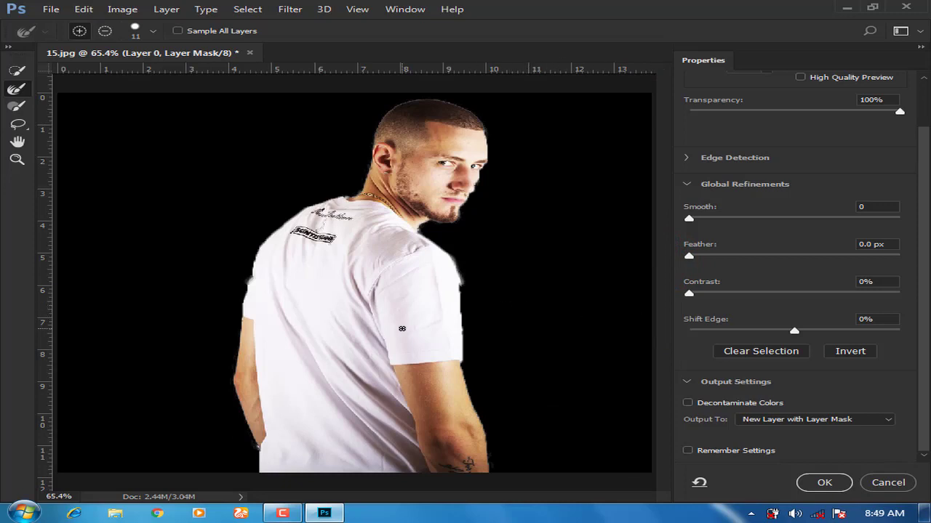
{"action": "left_click", "coordinate": [884, 206]}
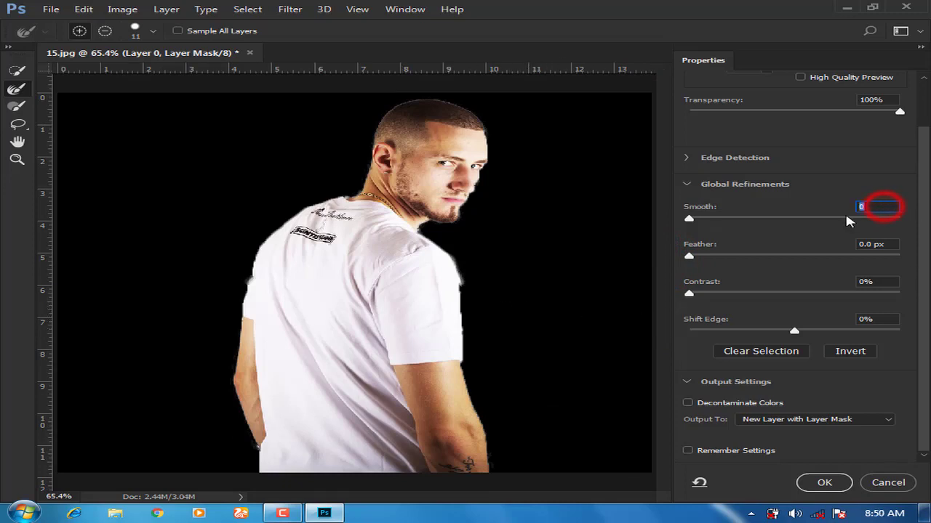
{"action": "type", "text": "1"}
{"action": "left_click", "coordinate": [869, 242]}
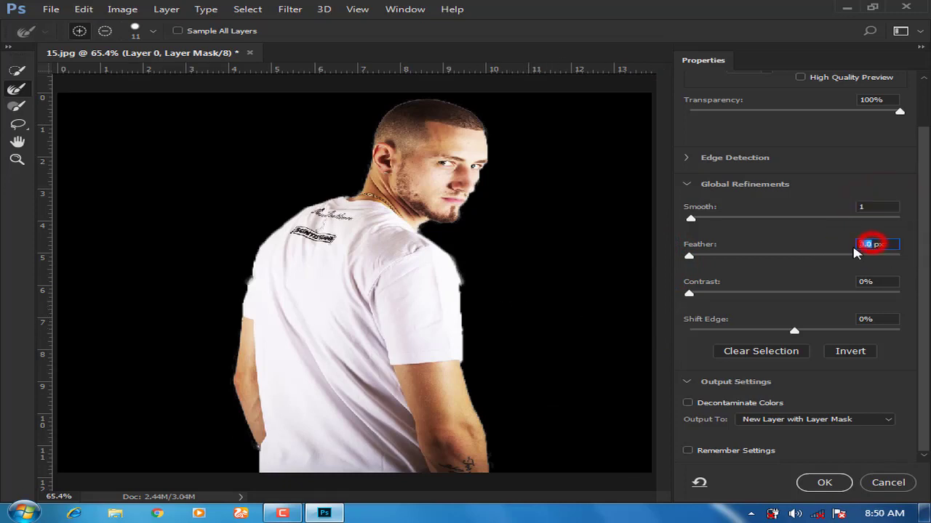
{"action": "type", "text": "0."}
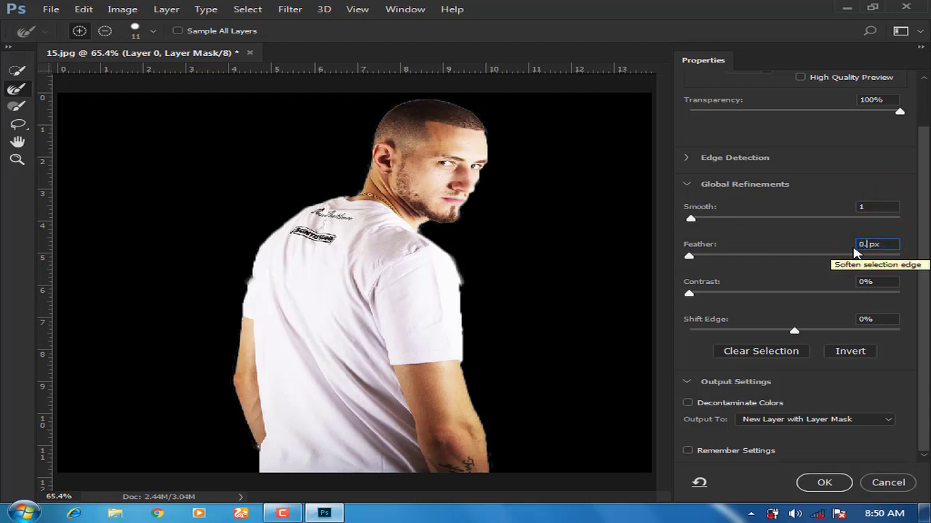
{"action": "type", "text": "2"}
{"action": "left_click", "coordinate": [865, 283]}
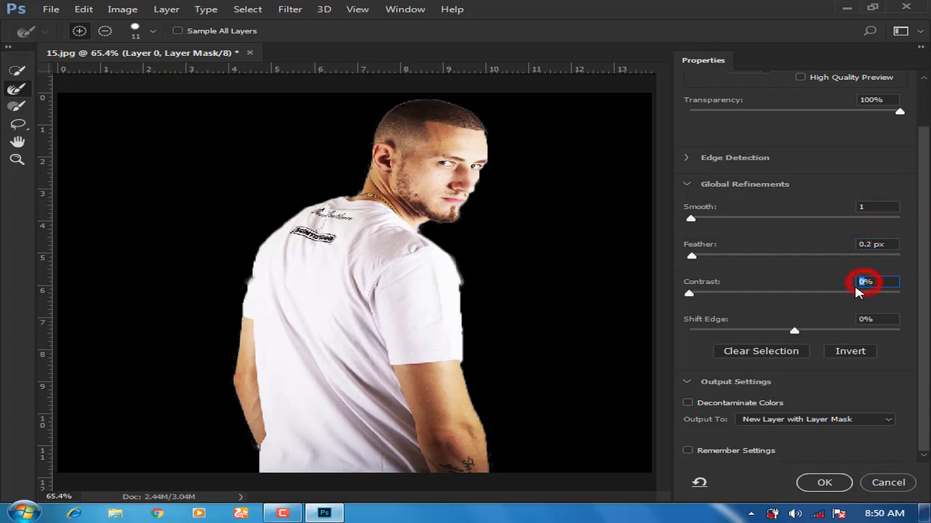
{"action": "type", "text": "2"}
{"action": "left_click", "coordinate": [864, 318]}
{"action": "type", "text": "-5"}
Turn on Decontaminate Colors and output the refined mask to a new layer with layer mask
{"action": "left_click", "coordinate": [848, 377]}
{"action": "left_click", "coordinate": [688, 403]}
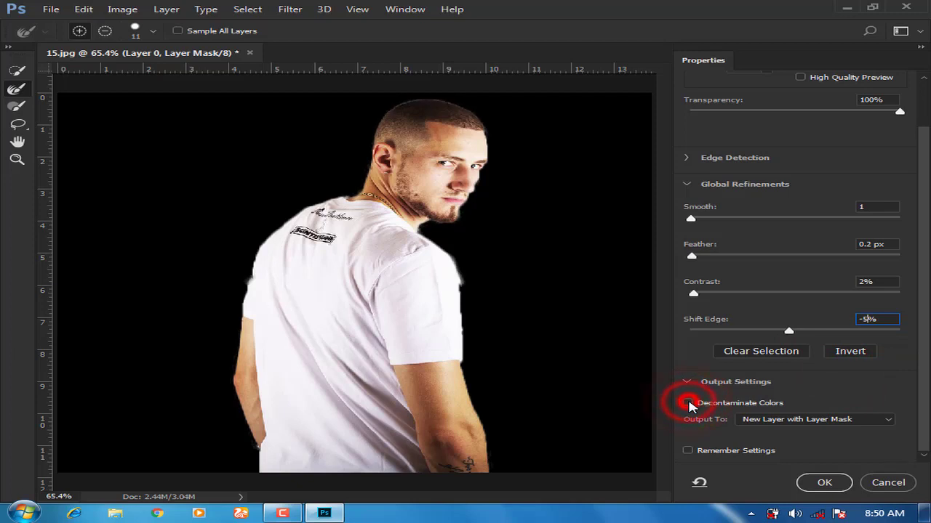
{"action": "left_click", "coordinate": [688, 403]}
{"action": "left_click", "coordinate": [688, 404]}
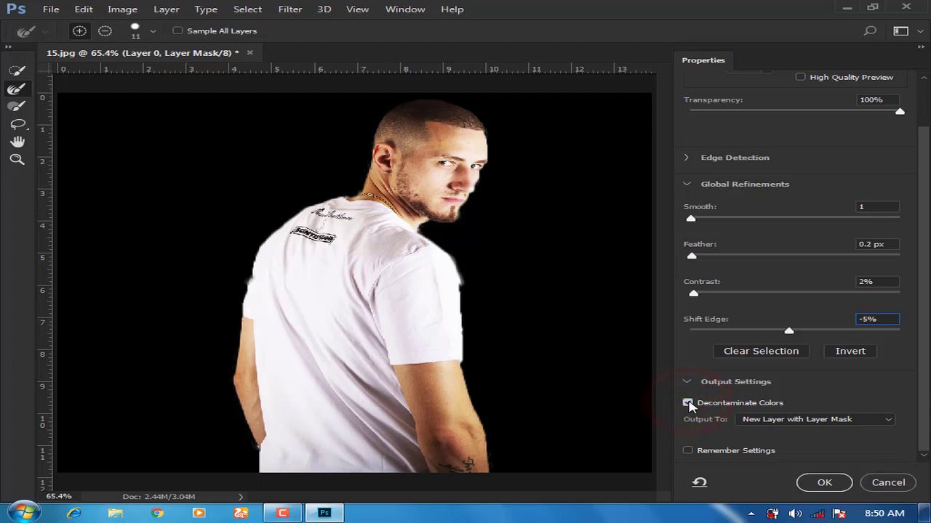
{"action": "left_click", "coordinate": [819, 482]}
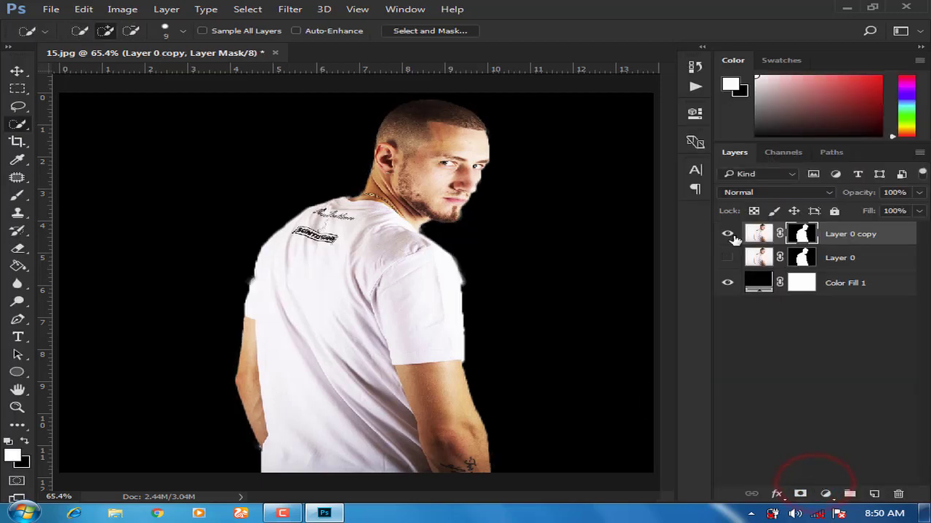
Compare the refined copy with the original Layer 0 by toggling its visibility, and delete Layer 0
{"action": "left_click", "coordinate": [728, 259]}
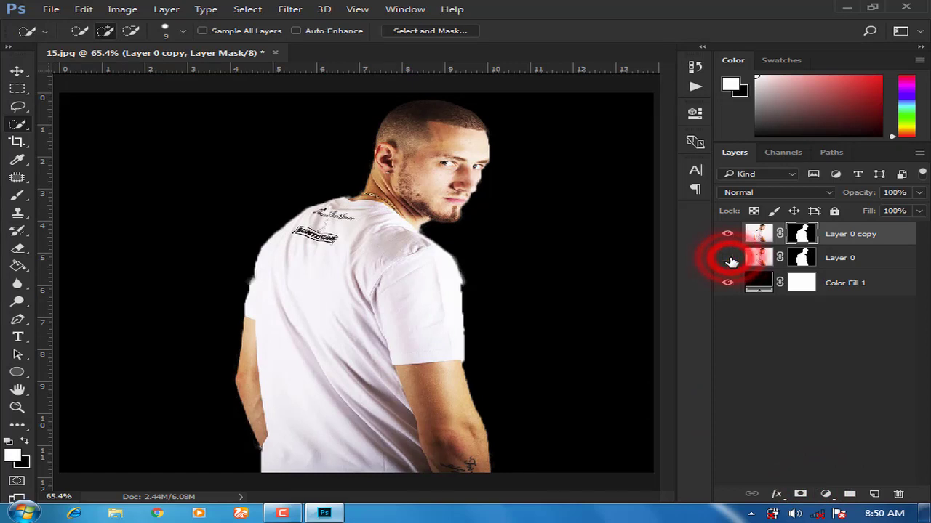
{"action": "left_click", "coordinate": [729, 259]}
{"action": "left_click", "coordinate": [729, 259]}
{"action": "left_click", "coordinate": [729, 259]}
{"action": "left_click", "coordinate": [729, 259]}
{"action": "left_click", "coordinate": [729, 259]}
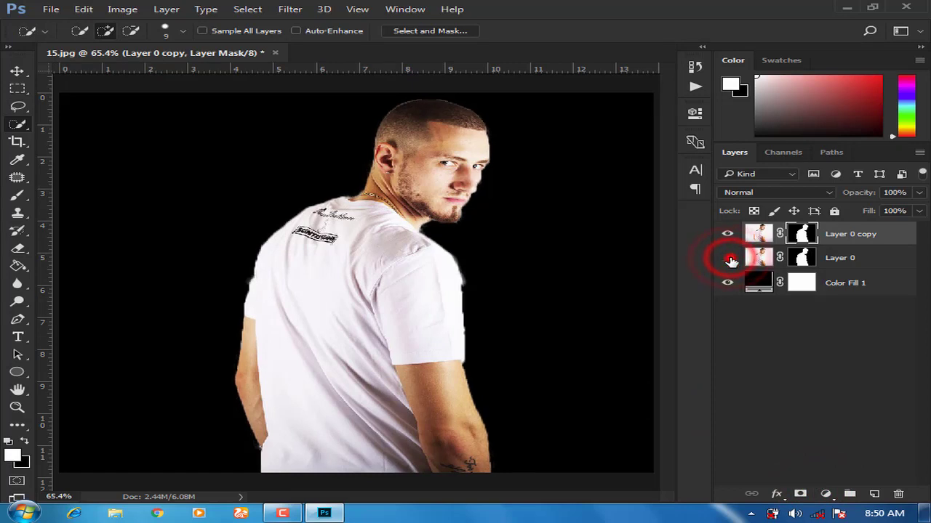
{"action": "left_click", "coordinate": [729, 259]}
{"action": "left_click", "coordinate": [729, 259]}
{"action": "left_click", "coordinate": [844, 259]}
{"action": "key", "text": "Delete"}
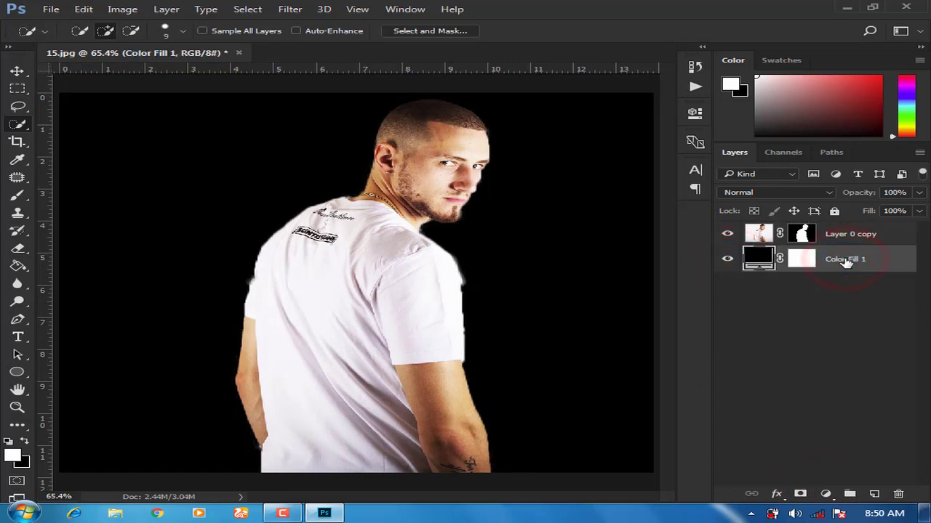
Erase the stray fringe beside the right sleeve and below the chin on Layer 0 copy's mask with the size 14 Eraser
{"action": "left_click", "coordinate": [802, 233]}
{"action": "key", "text": "ctrl+plus"}
{"action": "key", "text": "ctrl+plus"}
{"action": "key", "text": "ctrl+plus"}
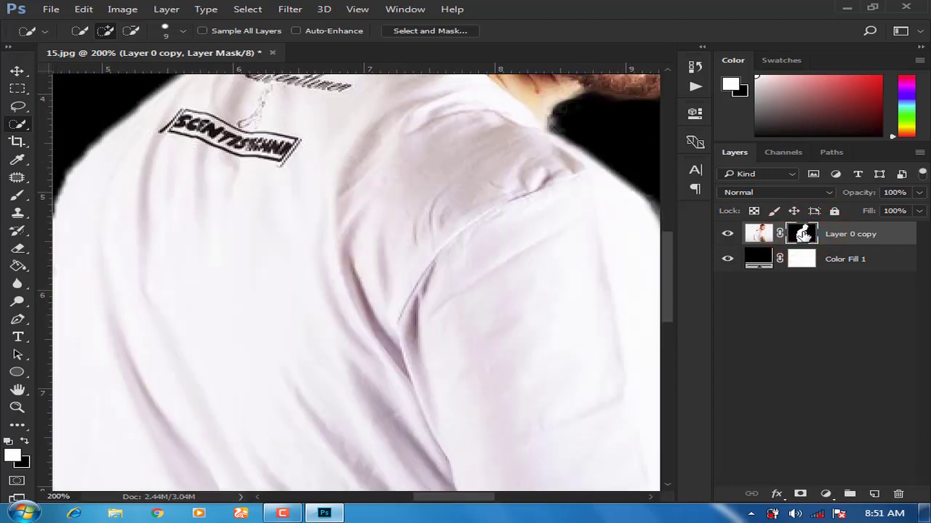
{"action": "left_click_drag", "start_coordinate": [483, 502], "coordinate": [512, 500]}
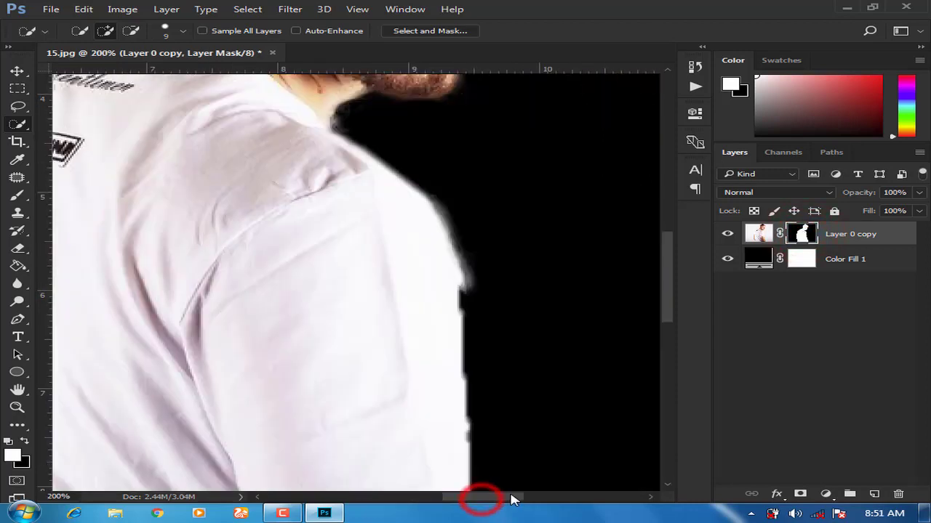
{"action": "left_click", "coordinate": [19, 249]}
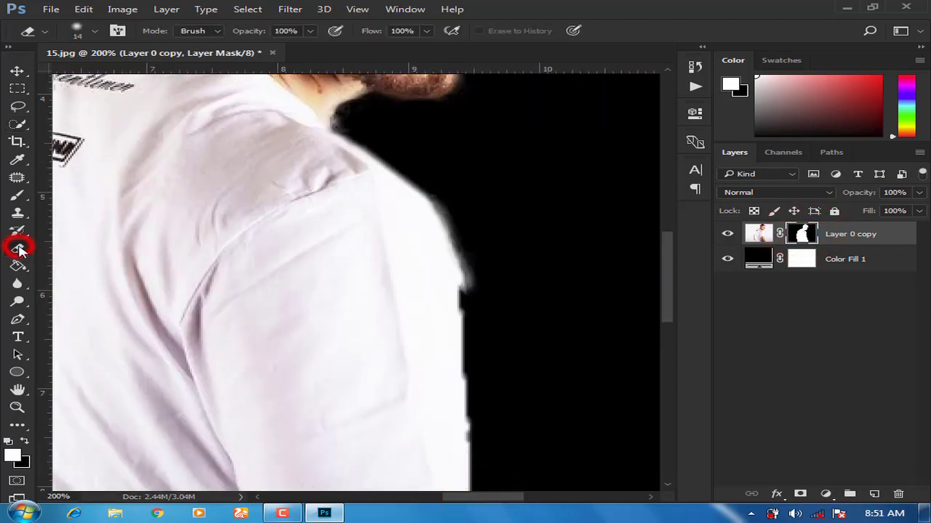
{"action": "left_click", "coordinate": [477, 282]}
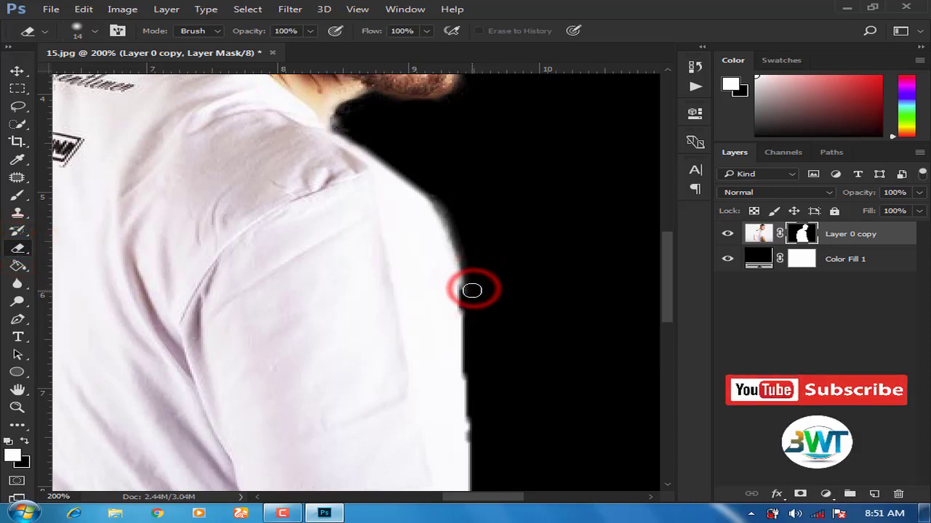
{"action": "left_click", "coordinate": [341, 122]}
Erase the leftover mask fringe where the left forearm meets the shirt and beside the left sleeve
{"action": "left_click_drag", "start_coordinate": [668, 266], "coordinate": [675, 373]}
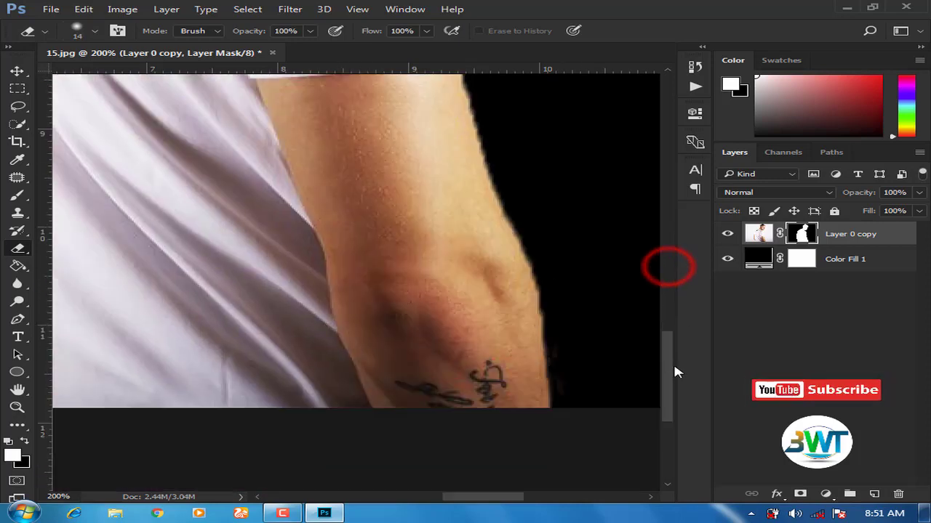
{"action": "left_click_drag", "start_coordinate": [502, 497], "coordinate": [425, 496]}
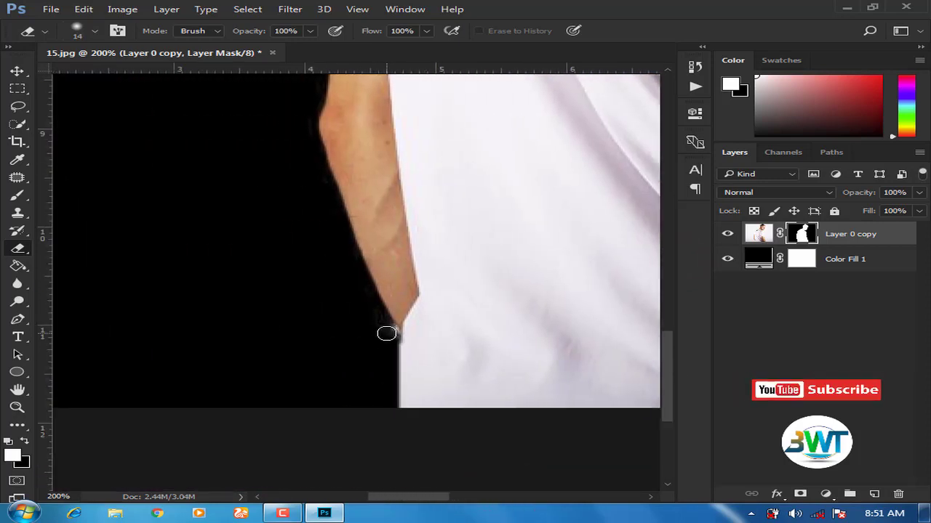
{"action": "left_click", "coordinate": [388, 333]}
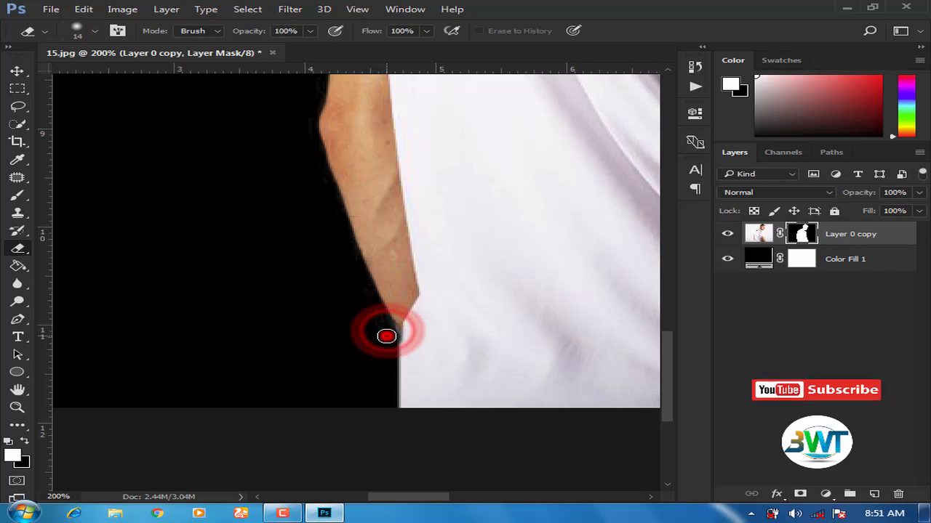
{"action": "left_click", "coordinate": [388, 329]}
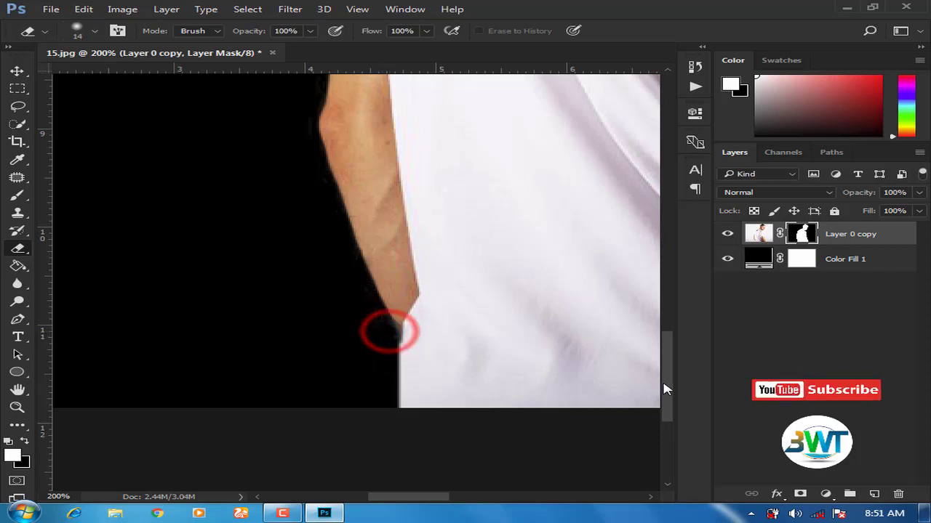
{"action": "left_click_drag", "start_coordinate": [662, 383], "coordinate": [669, 269]}
{"action": "left_click", "coordinate": [362, 312]}
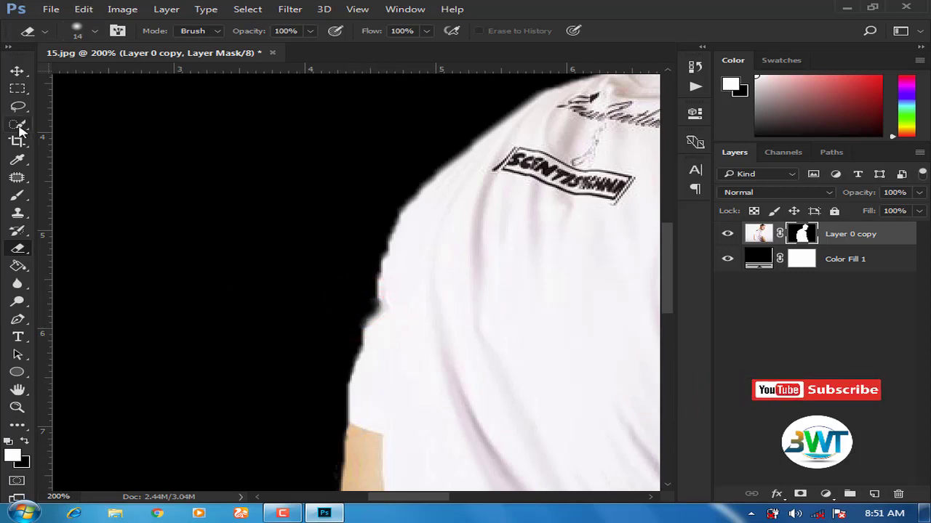
Paint white on the mask with the size 15 Brush to restore and smooth the notch in the left sleeve's edge
{"action": "left_click", "coordinate": [18, 197]}
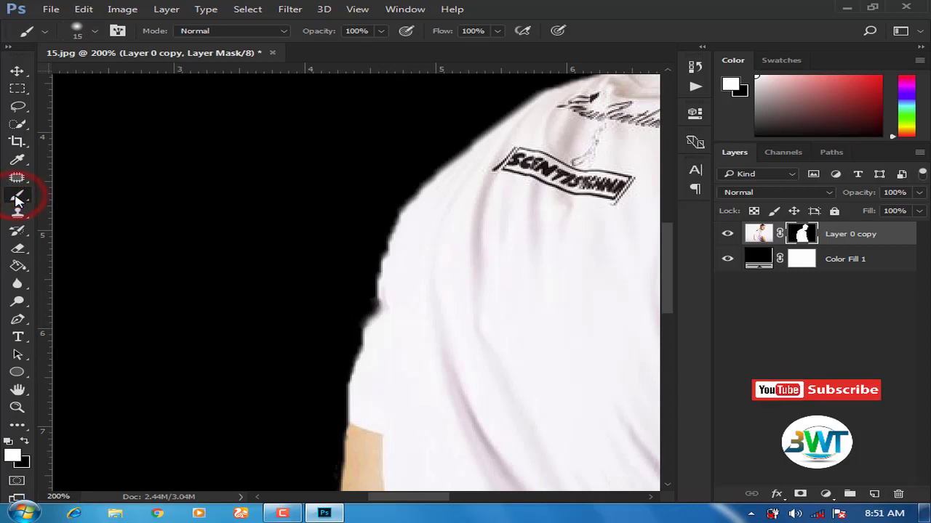
{"action": "left_click", "coordinate": [388, 307]}
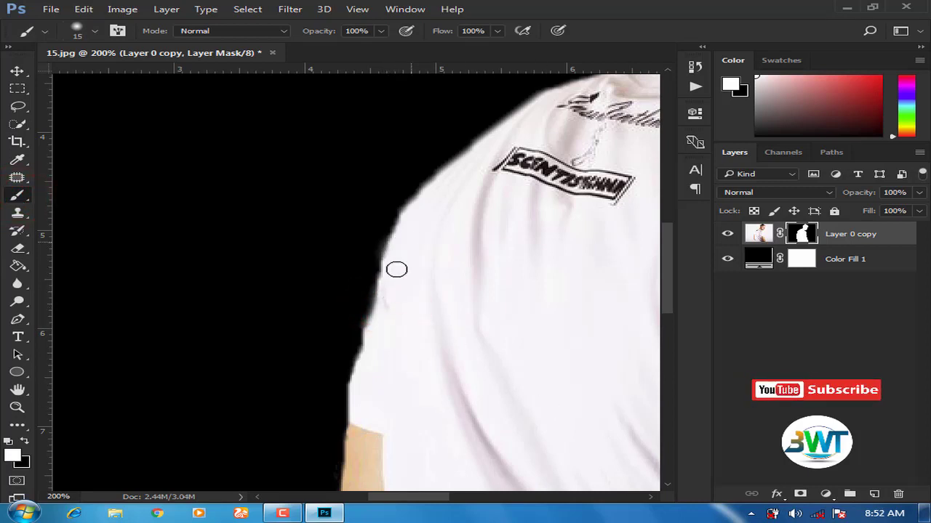
{"action": "left_click", "coordinate": [390, 303]}
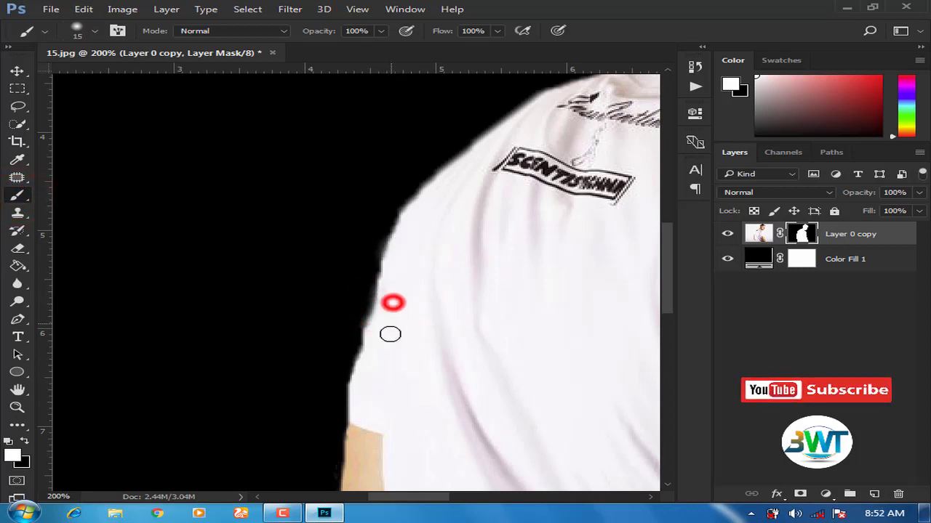
{"action": "left_click", "coordinate": [391, 296]}
{"action": "left_click", "coordinate": [381, 313]}
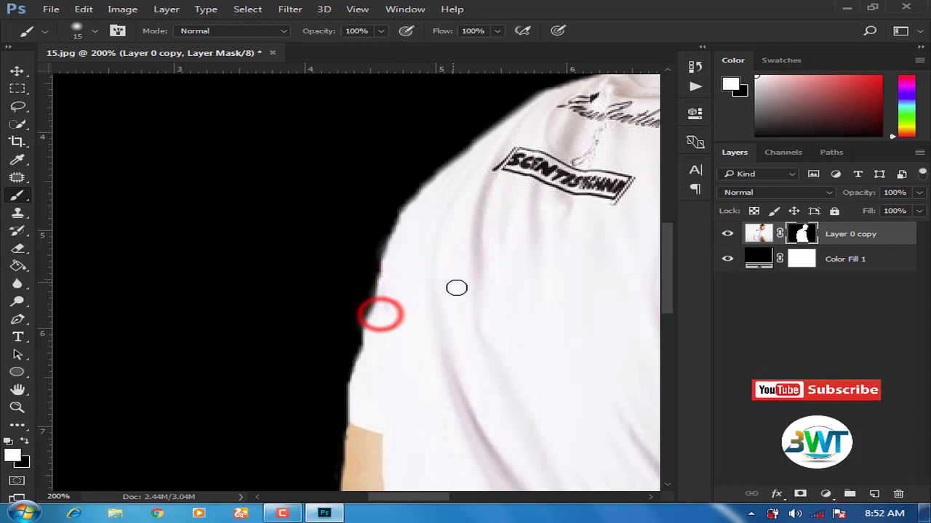
Erase the leftover mask fringe where the shirt collar meets the back of the neck with the size 14 Eraser
{"action": "left_click_drag", "start_coordinate": [399, 496], "coordinate": [432, 496]}
{"action": "left_click_drag", "start_coordinate": [664, 275], "coordinate": [679, 220]}
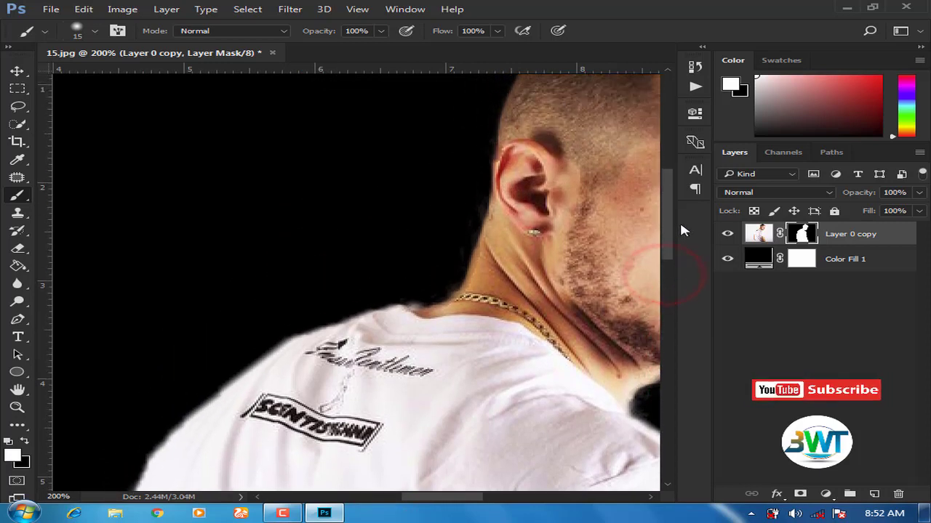
{"action": "left_click", "coordinate": [16, 249]}
{"action": "key", "text": "ctrl+plus"}
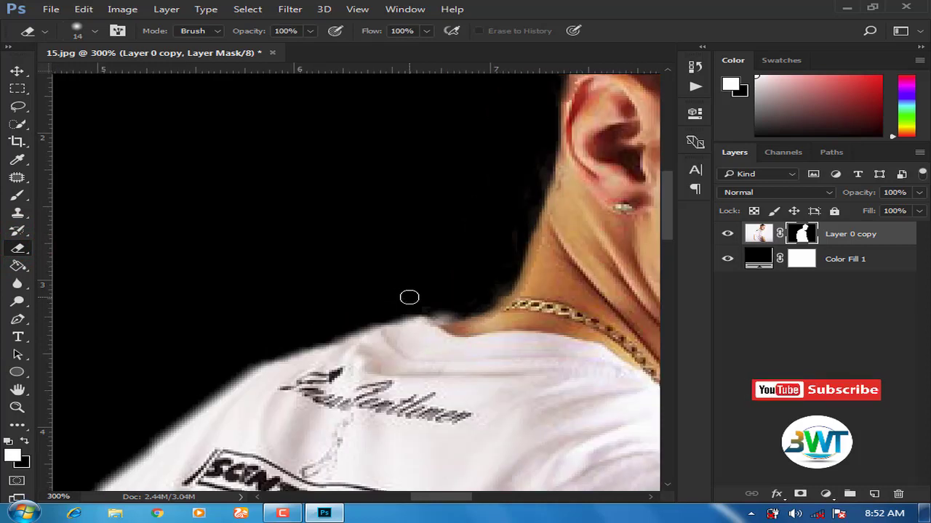
{"action": "left_click", "coordinate": [447, 310]}
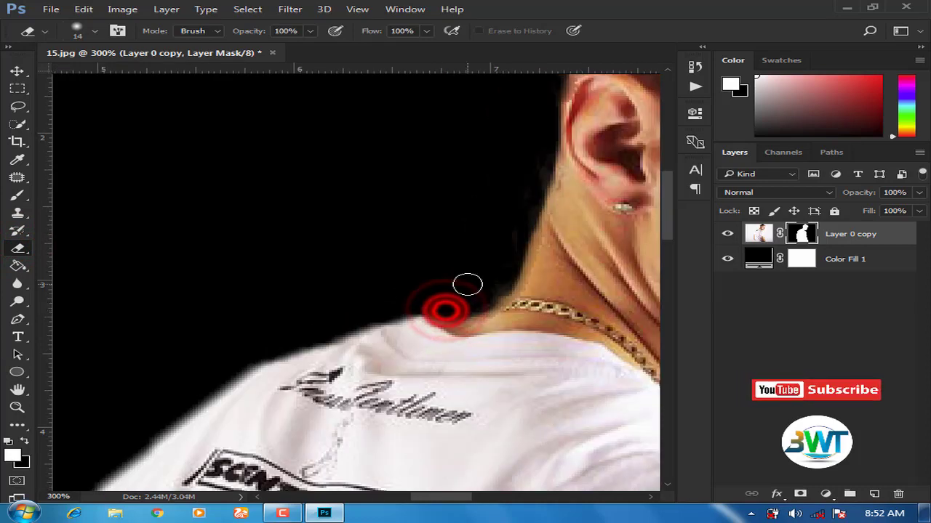
{"action": "left_click", "coordinate": [445, 310]}
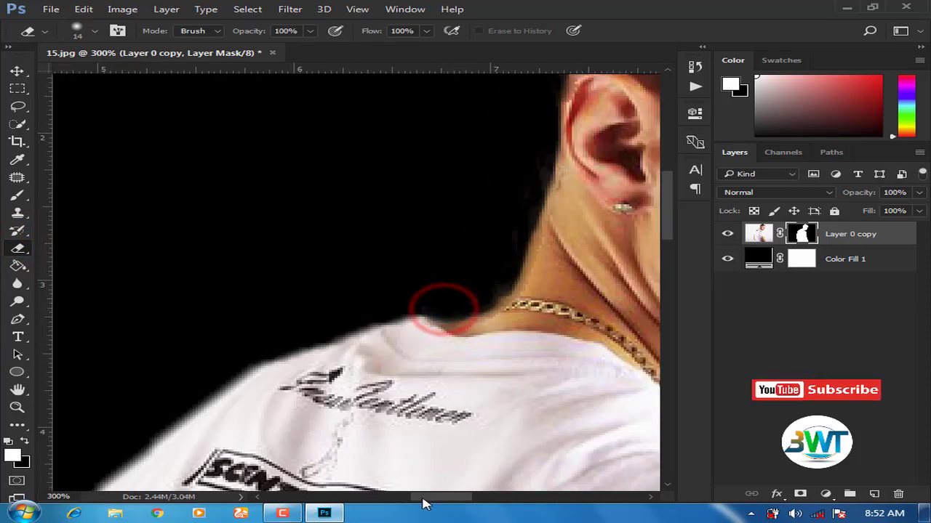
Paint white on the mask with the size 15 Brush to restore and smooth the forehead's edge below the hairline
{"action": "left_click_drag", "start_coordinate": [426, 496], "coordinate": [471, 496]}
{"action": "left_click_drag", "start_coordinate": [668, 218], "coordinate": [668, 183]}
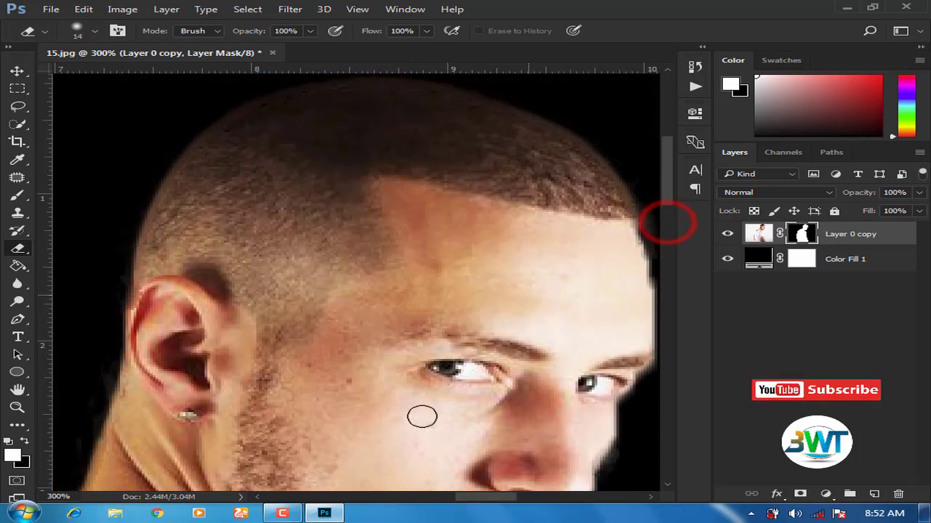
{"action": "left_click_drag", "start_coordinate": [462, 497], "coordinate": [478, 497]}
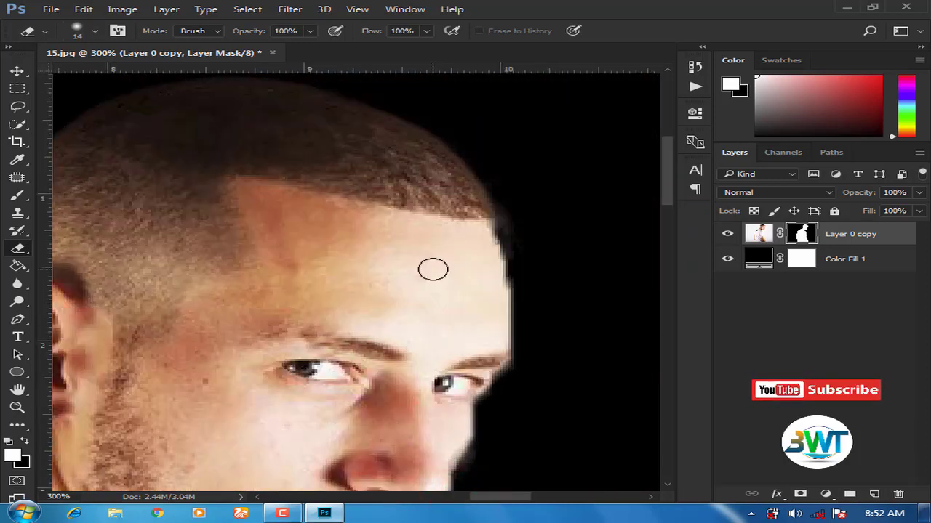
{"action": "left_click", "coordinate": [479, 241]}
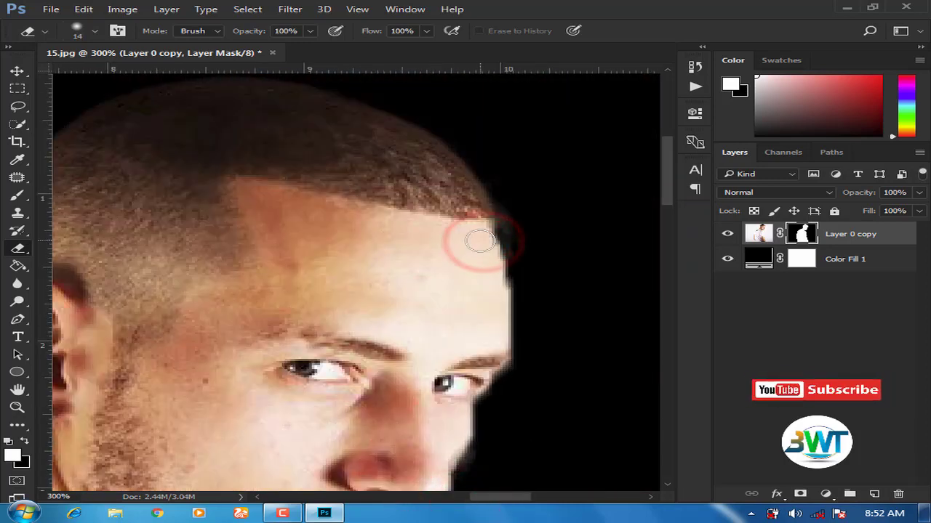
{"action": "left_click", "coordinate": [18, 196]}
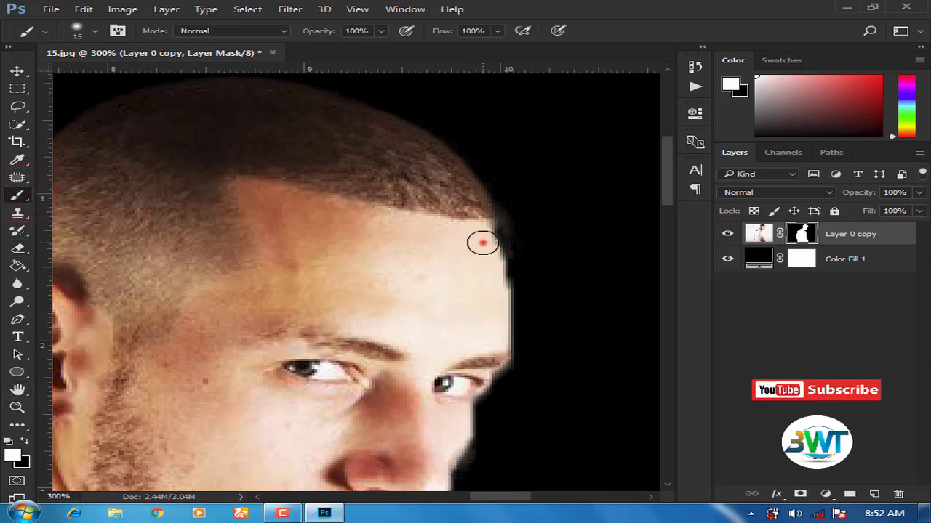
{"action": "left_click", "coordinate": [483, 243]}
{"action": "left_click", "coordinate": [485, 264]}
{"action": "left_click", "coordinate": [490, 280]}
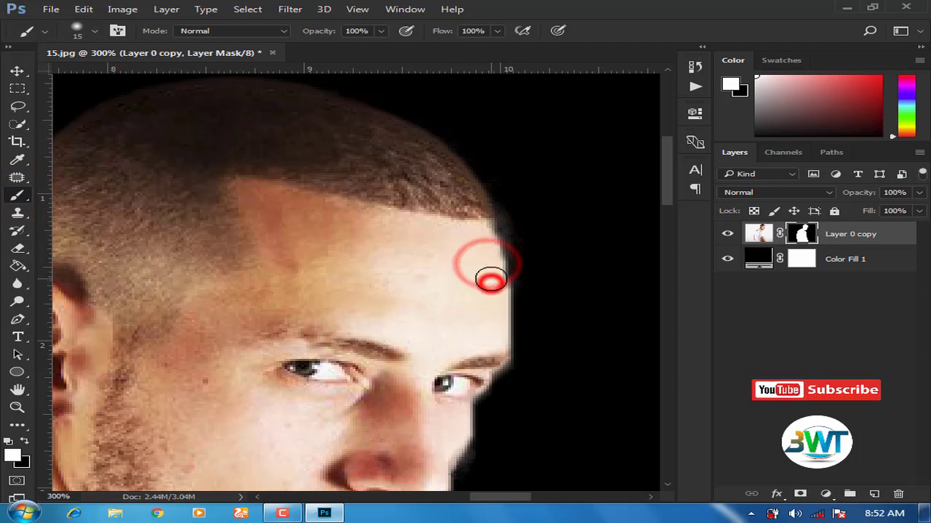
{"action": "left_click", "coordinate": [492, 276]}
{"action": "left_click", "coordinate": [492, 277]}
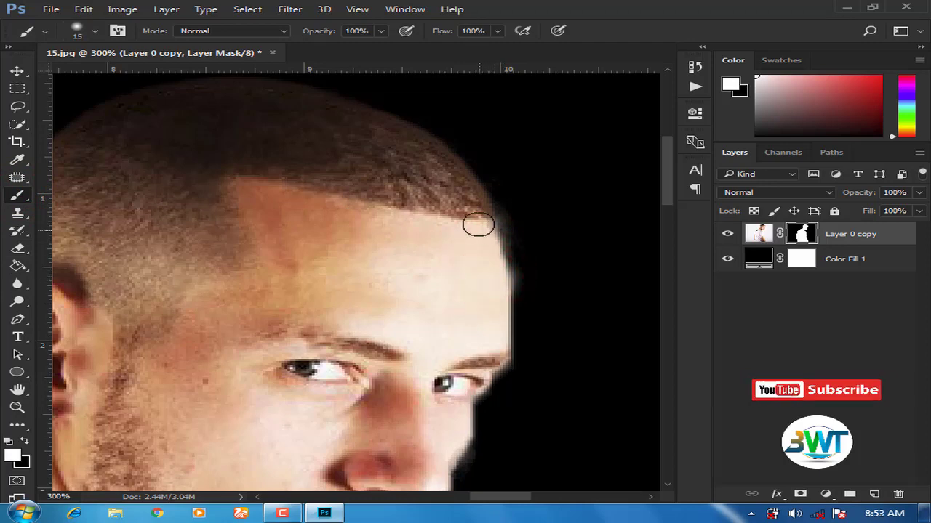
Paint white on the mask to smooth the outer edge of the right sleeve above its hem
{"action": "left_click_drag", "start_coordinate": [667, 181], "coordinate": [674, 293]}
{"action": "left_click", "coordinate": [365, 241]}
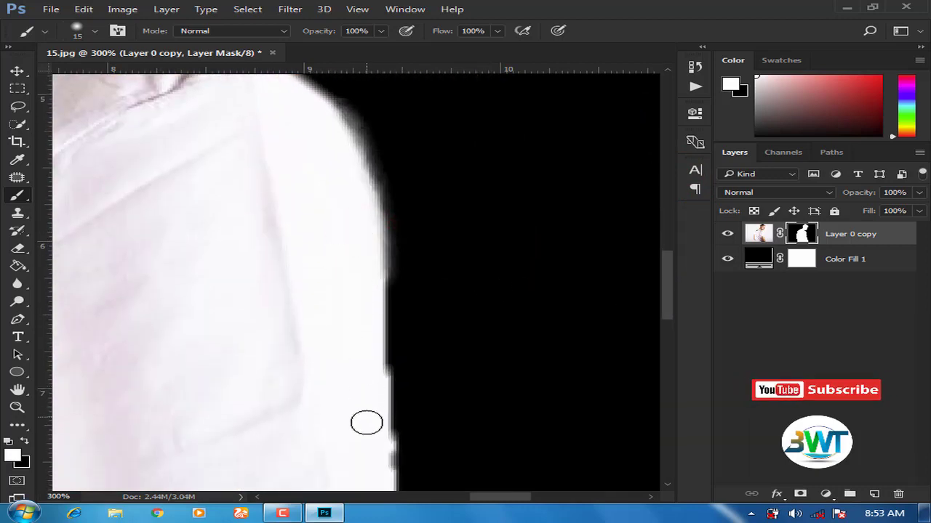
{"action": "left_click_drag", "start_coordinate": [670, 267], "coordinate": [670, 296]}
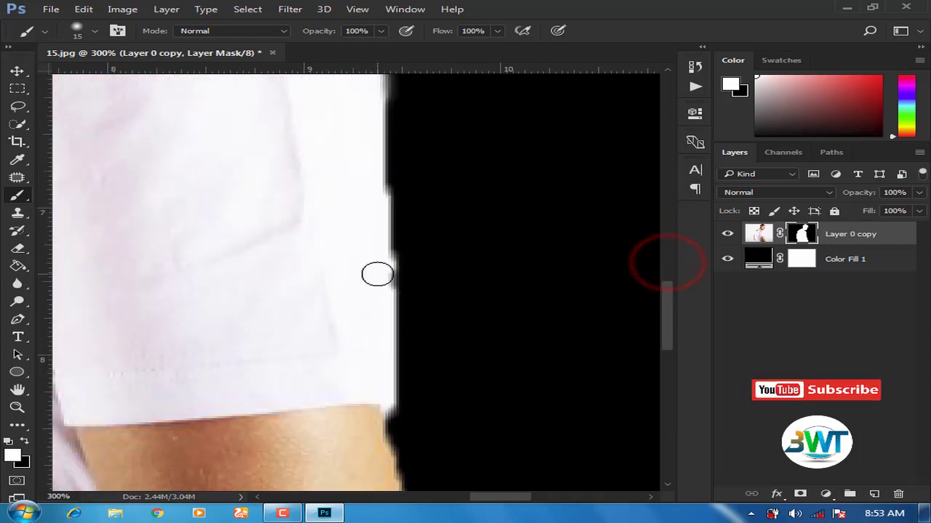
{"action": "left_click", "coordinate": [376, 272]}
{"action": "left_click", "coordinate": [376, 275]}
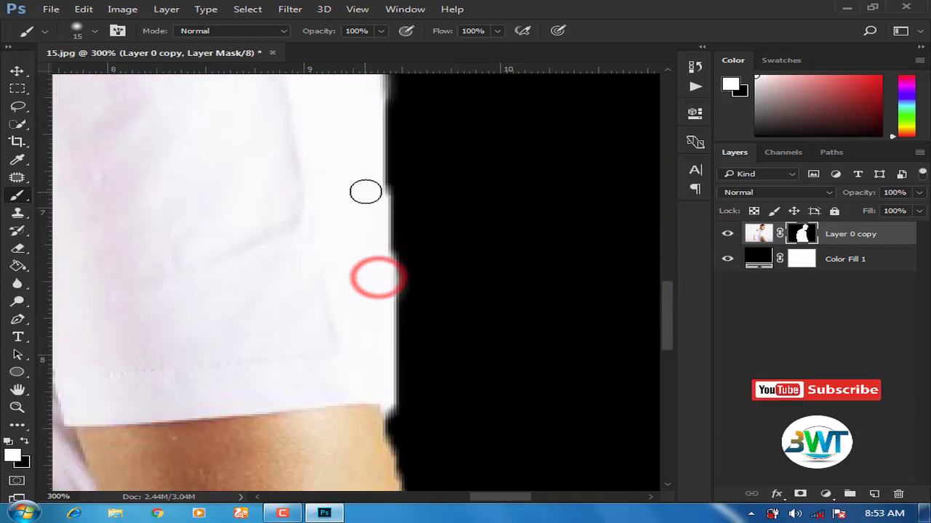
Erase the mask fringe beneath the jaw, beside the neck and along the right shoulder with the size 14 Eraser
{"action": "left_click_drag", "start_coordinate": [670, 311], "coordinate": [681, 228]}
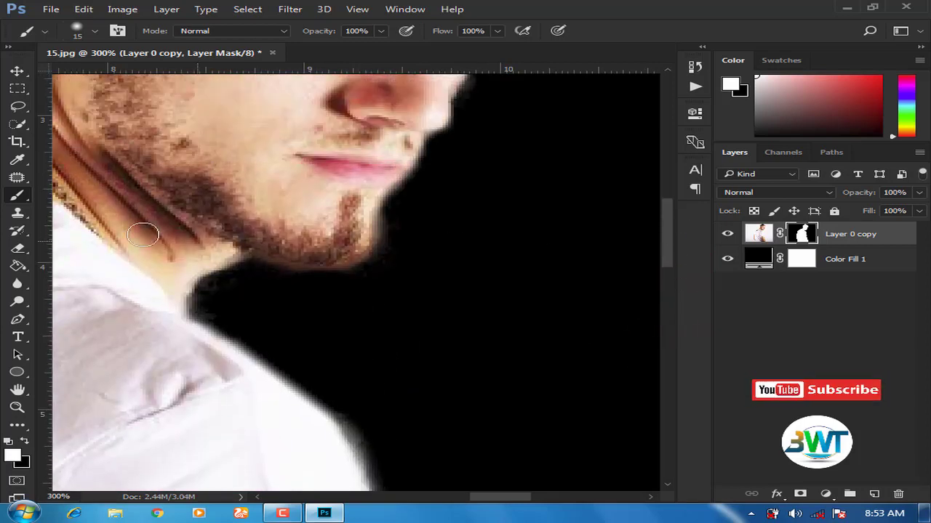
{"action": "left_click", "coordinate": [17, 248]}
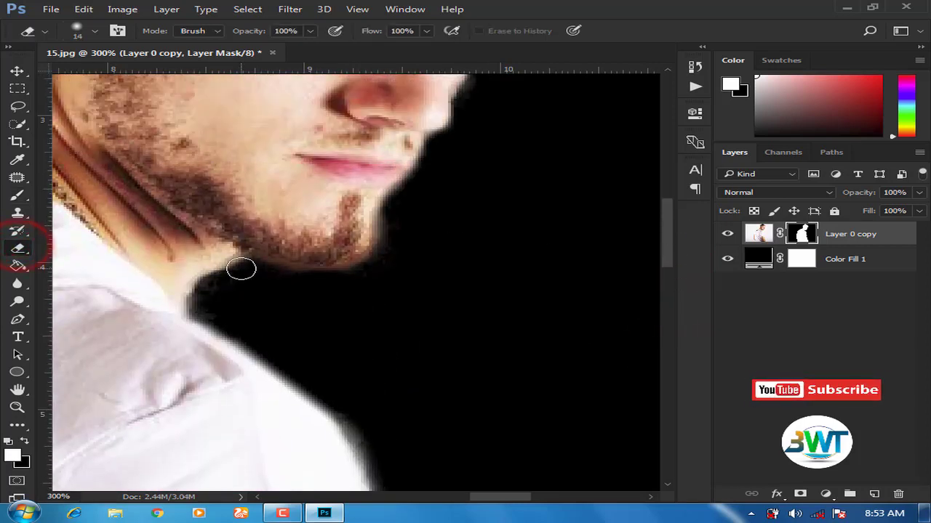
{"action": "mouse_move", "coordinate": [241, 269]}
{"action": "left_mouse_down"}
{"action": "mouse_move", "coordinate": [201, 306]}
{"action": "mouse_move", "coordinate": [204, 286]}
{"action": "mouse_move", "coordinate": [214, 284]}
{"action": "mouse_move", "coordinate": [225, 307]}
{"action": "mouse_move", "coordinate": [268, 329]}
{"action": "left_mouse_up"}
{"action": "left_click", "coordinate": [370, 433]}
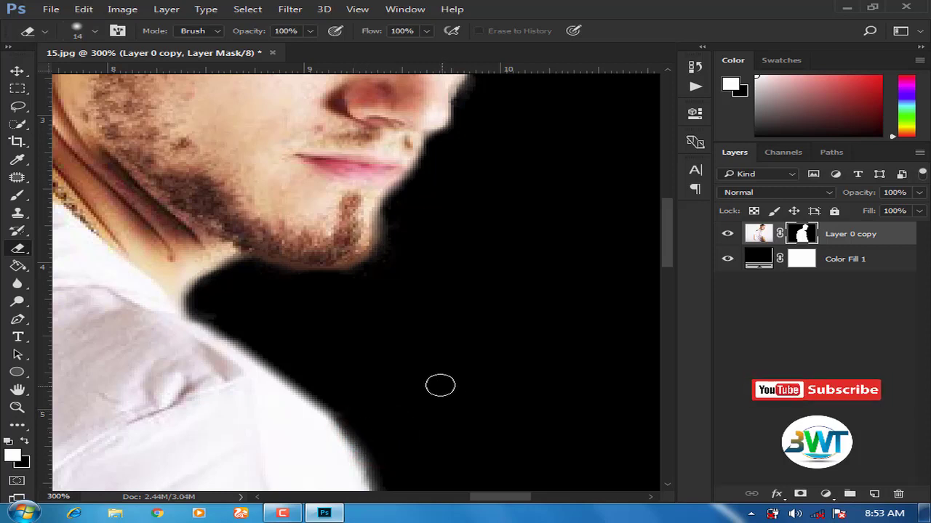
Change the Color Fill 1 background to light gray ababab and view the whole image
{"action": "left_click", "coordinate": [17, 70]}
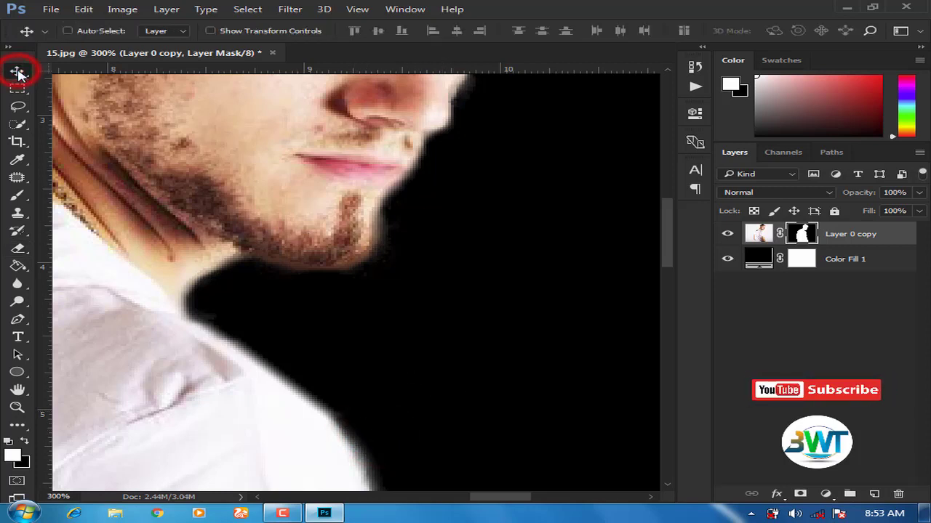
{"action": "key", "text": "ctrl+0"}
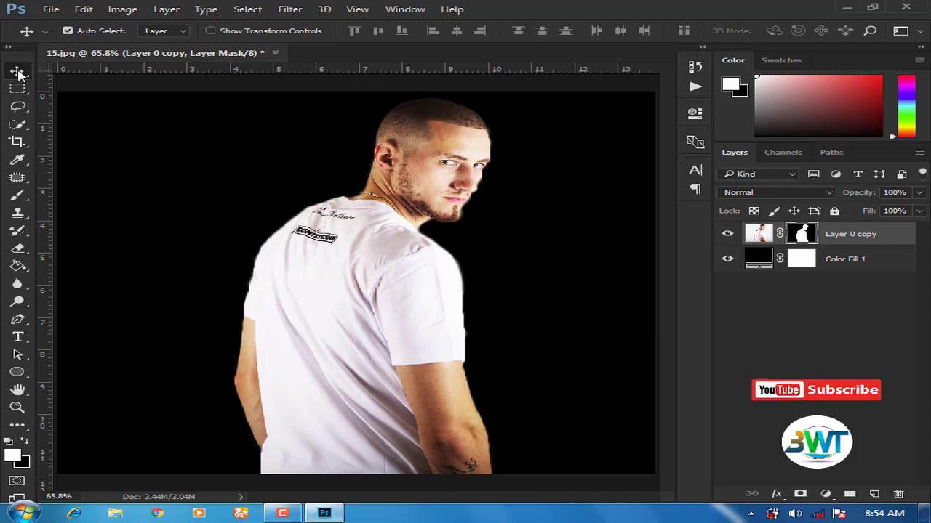
{"action": "double_click", "coordinate": [756, 259]}
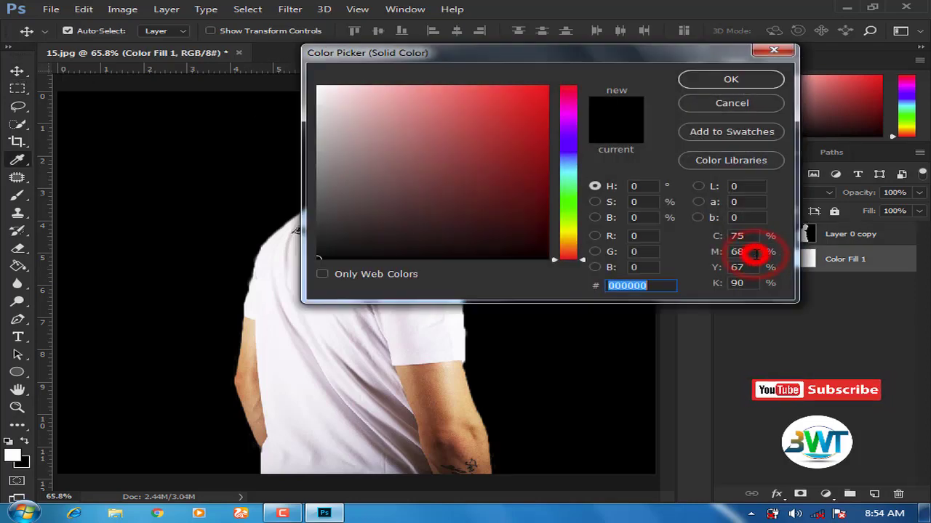
{"action": "left_click", "coordinate": [318, 144]}
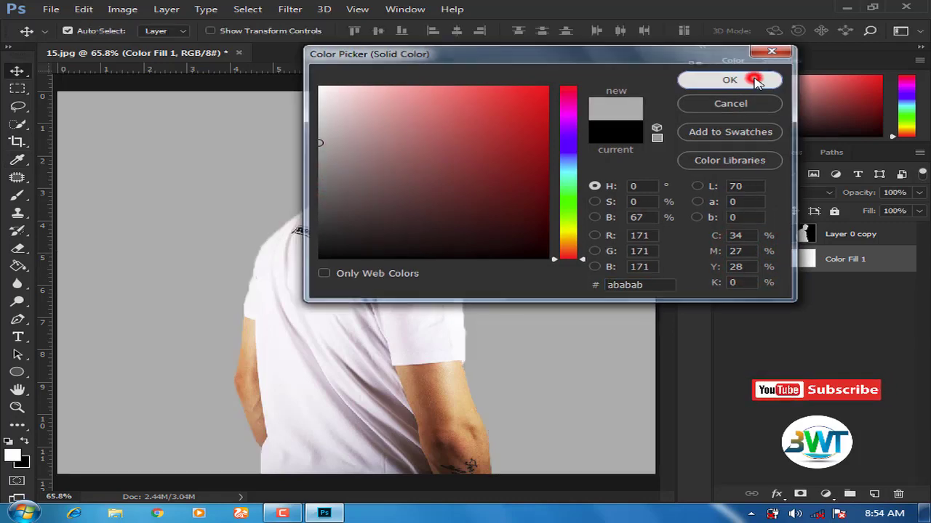
{"action": "left_click", "coordinate": [731, 78]}
{"action": "left_click", "coordinate": [16, 70]}
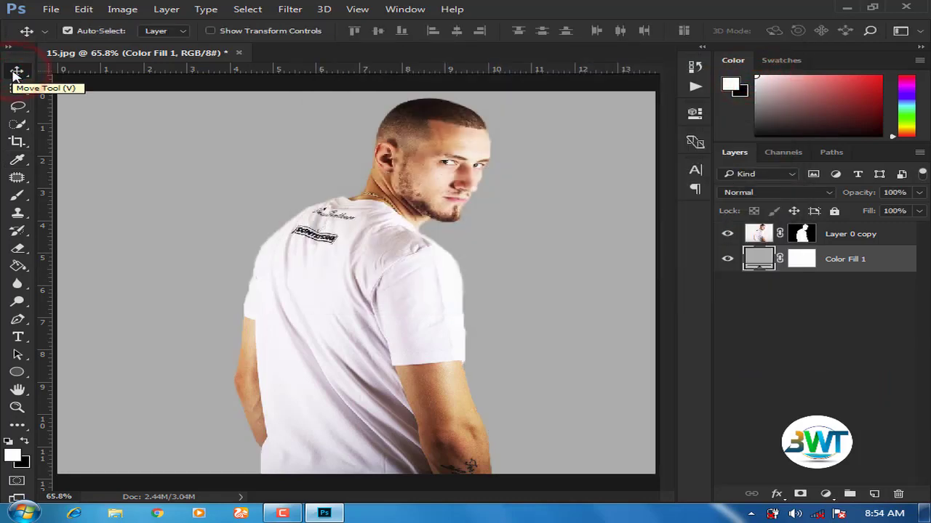